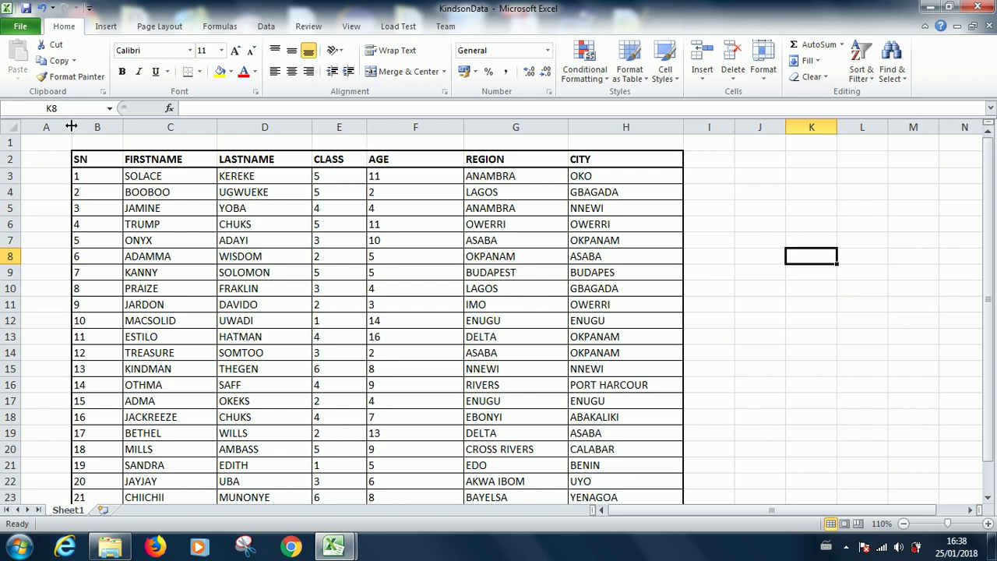
Step: Resize the columns: widen FIRSTNAME, LASTNAME and column A as a margin, and narrow AGE and SN
left_click_drag(72, 127, 48, 127)
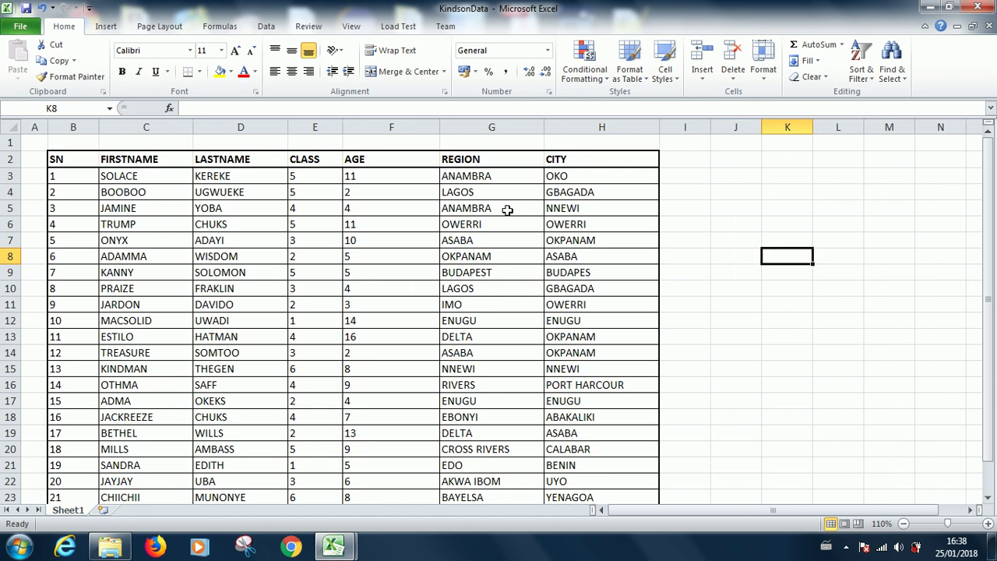
left_click_drag(440, 127, 399, 136)
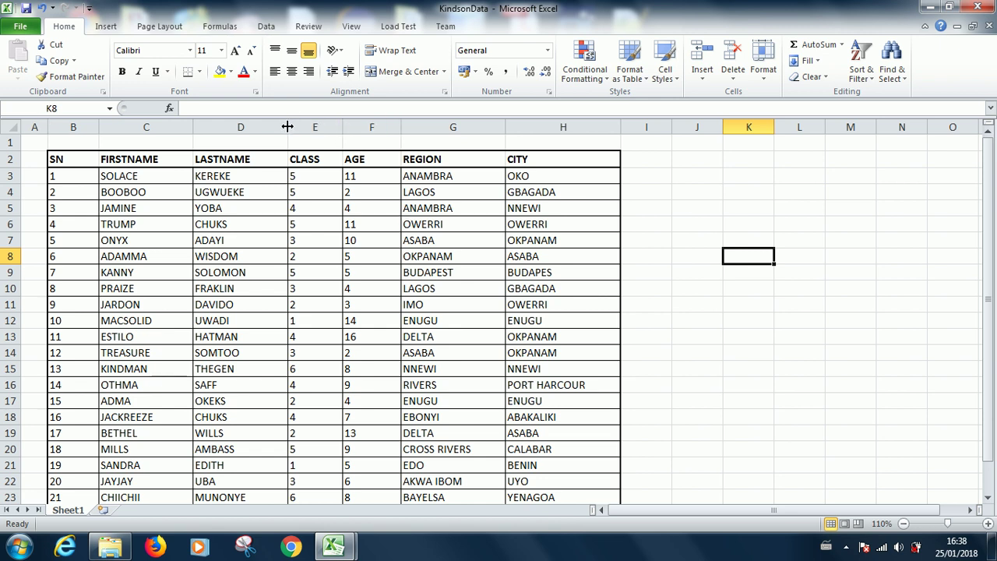
left_click_drag(286, 126, 301, 126)
left_click_drag(192, 126, 225, 127)
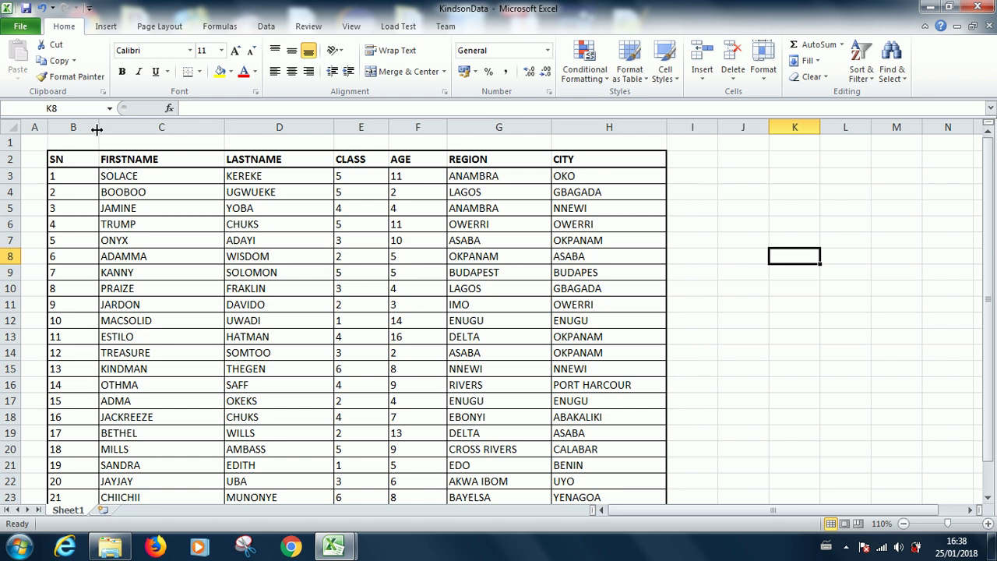
left_click_drag(96, 128, 134, 129)
left_click_drag(48, 127, 80, 128)
left_click_drag(167, 129, 134, 130)
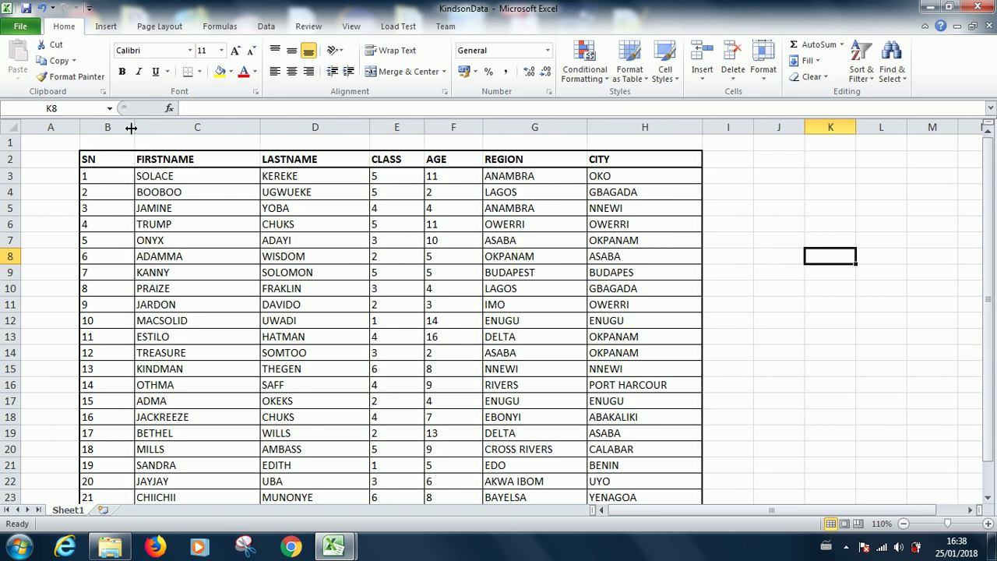
left_click_drag(130, 128, 122, 128)
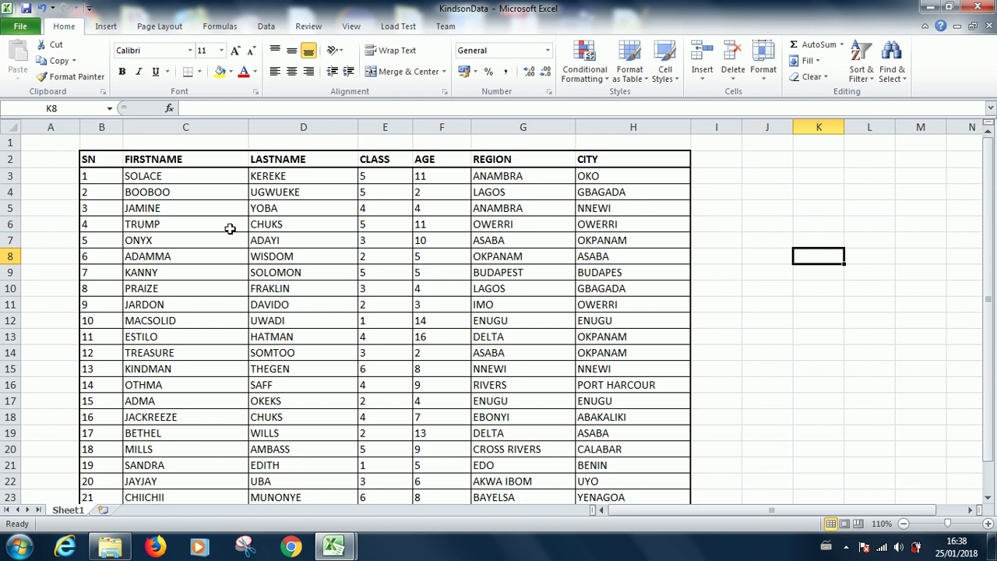
Step: Search the Start menu for 'mys' and launch MySQL 5.7 Command Line Client
left_click(19, 550)
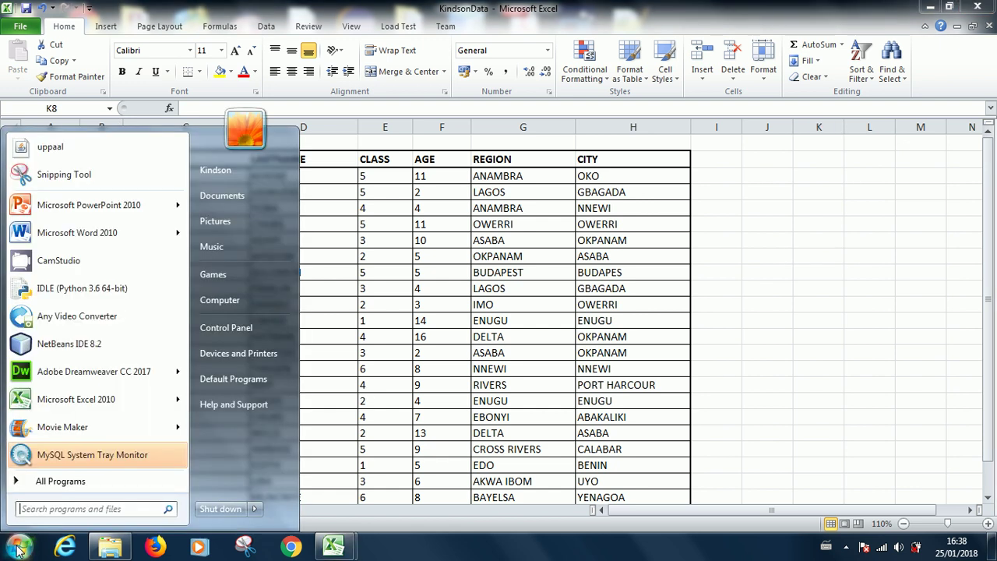
left_click(100, 507)
type("my")
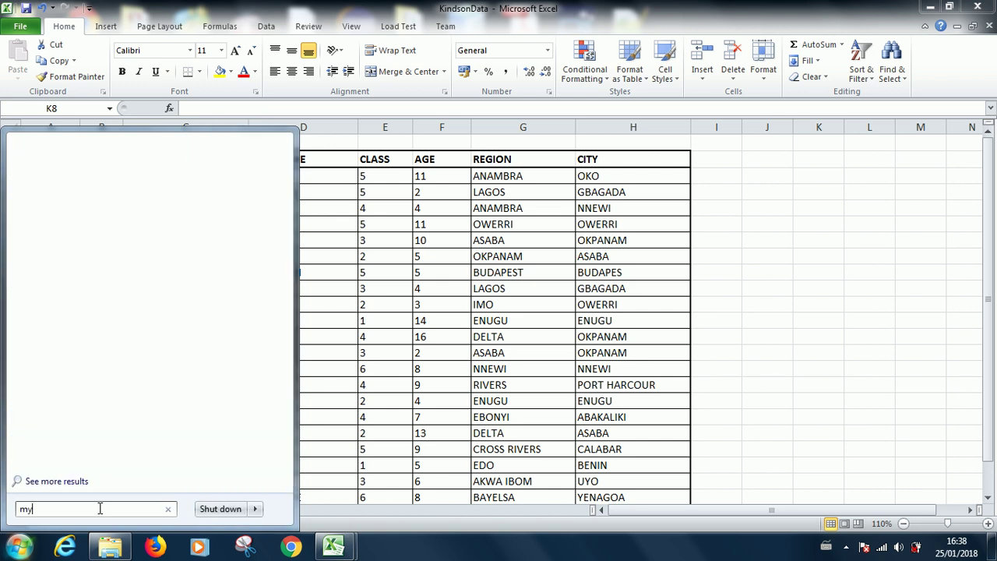
type("s")
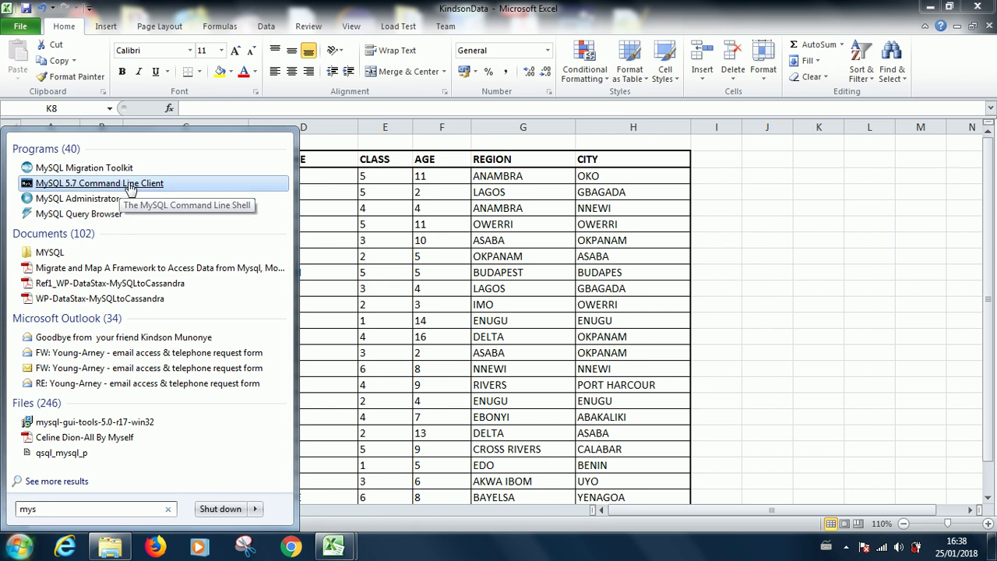
left_click(129, 190)
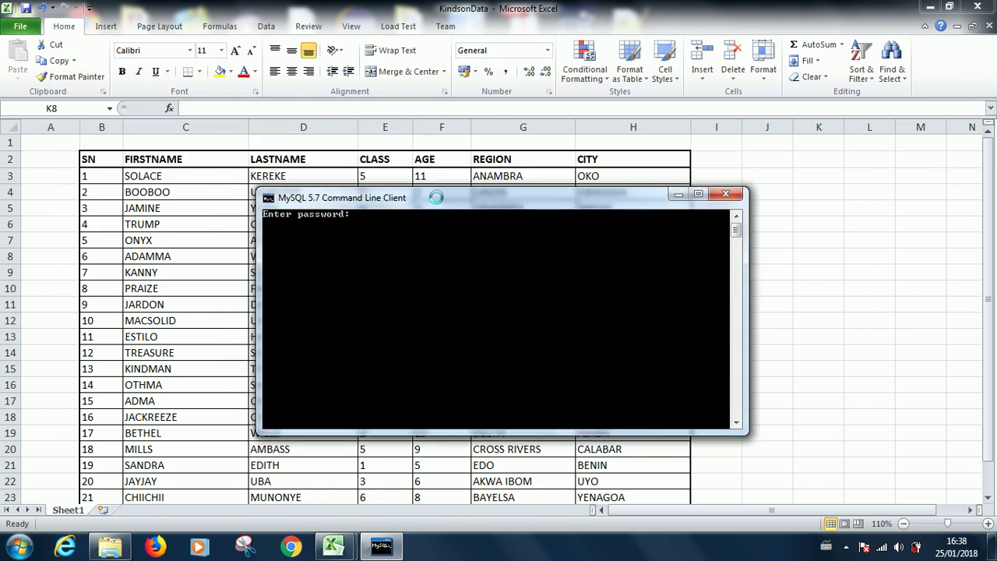
Step: Log in with the password and run SHOW DATABASES;, correcting the mistyped command
type("****")
key("Return")
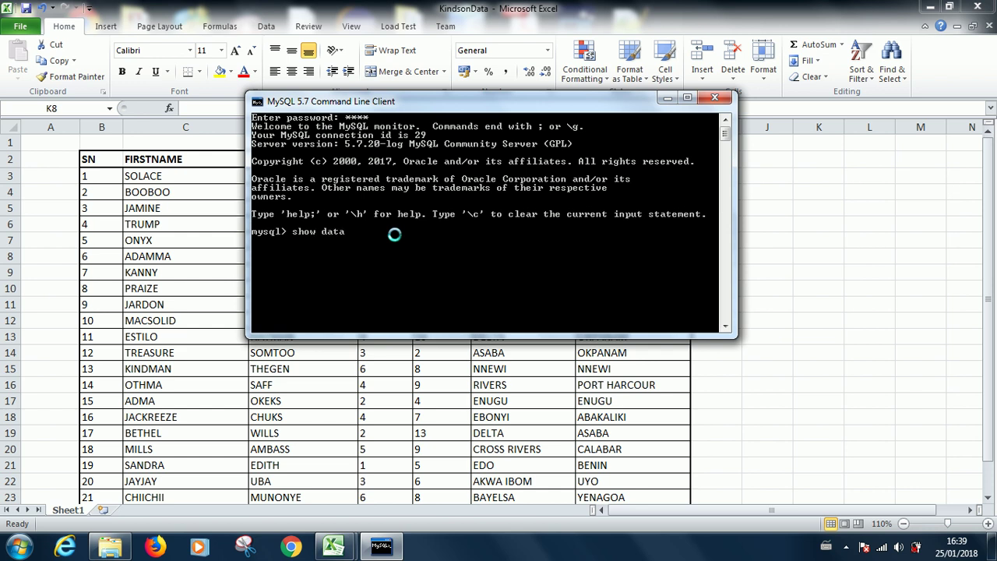
type("show database;")
key("Return")
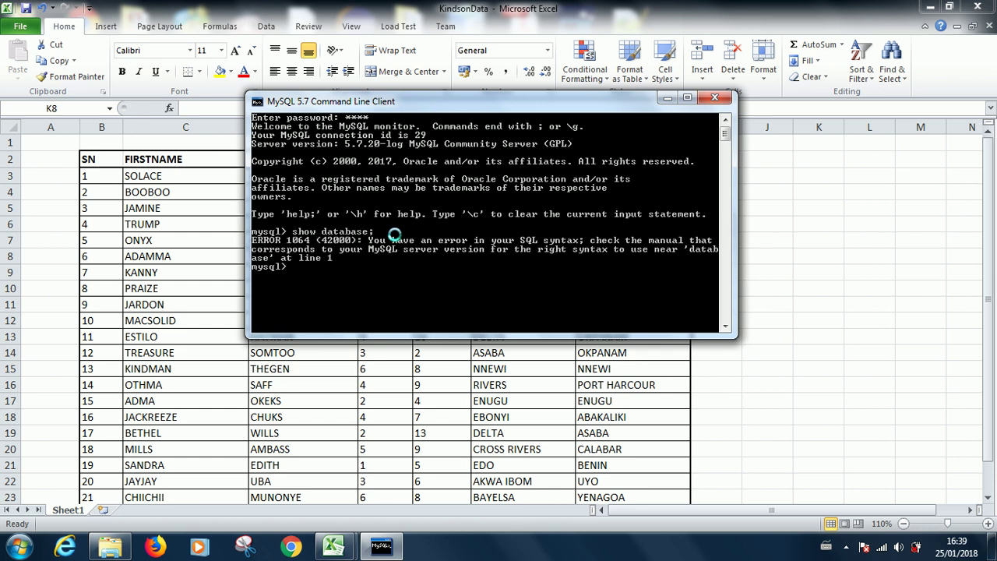
key("Up")
type(";")
key("Return")
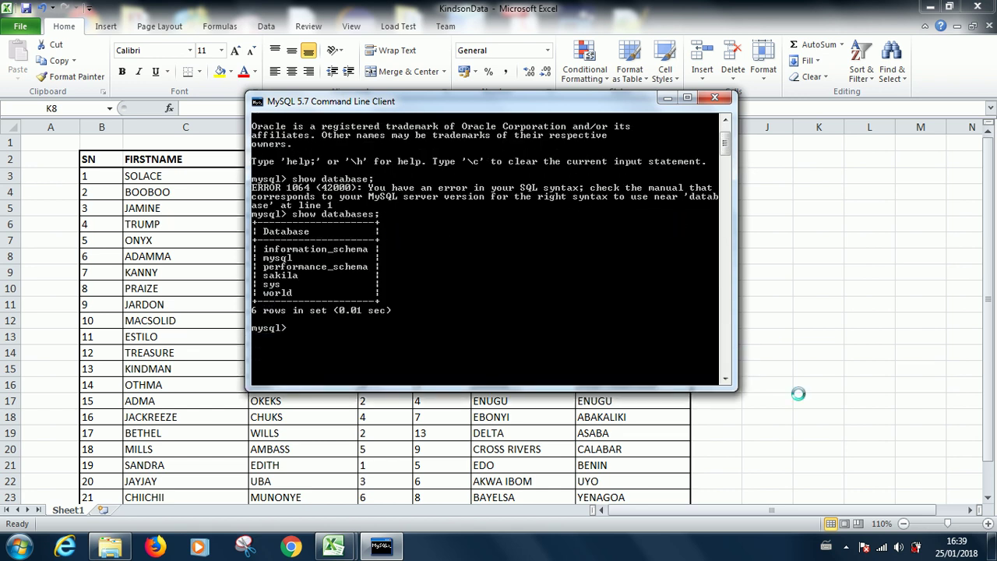
Step: Enlarge and reposition the console window, then minimize it back to the spreadsheet
left_click_drag(735, 334, 801, 395)
mouse_move(429, 102)
left_mouse_down()
mouse_move(466, 122)
mouse_move(437, 118)
left_mouse_up()
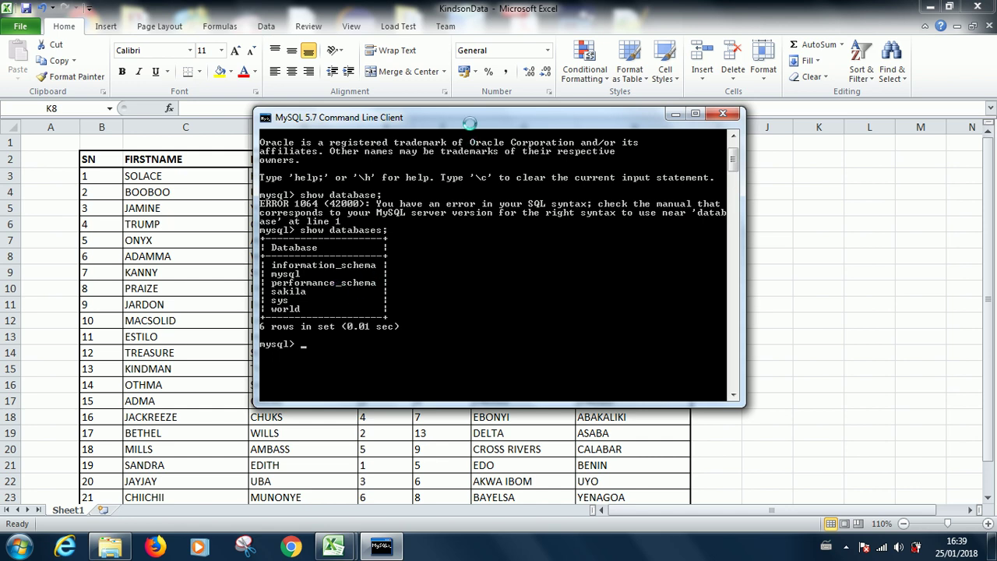
mouse_move(469, 122)
left_mouse_down()
mouse_move(438, 129)
mouse_move(481, 126)
left_mouse_up()
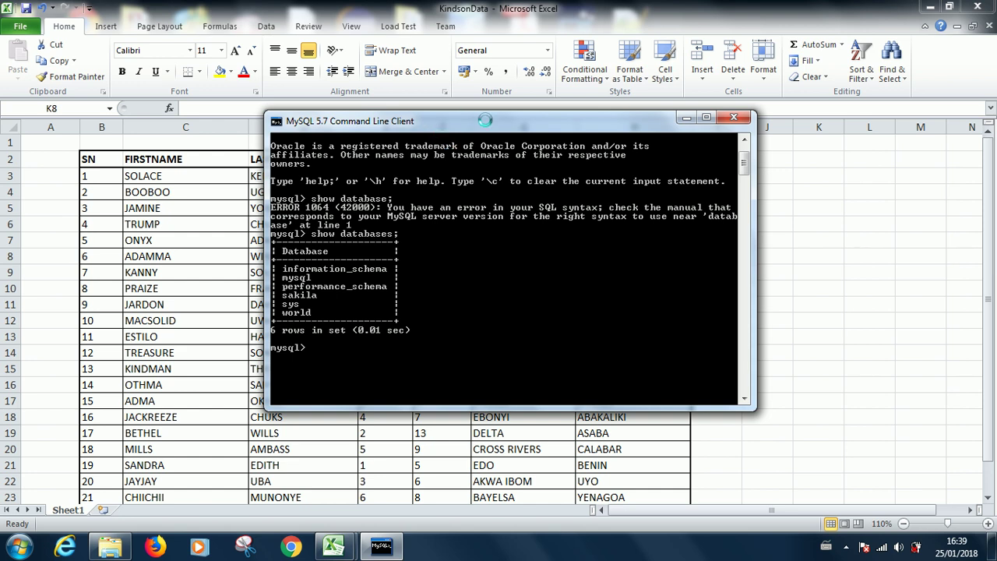
left_click(678, 120)
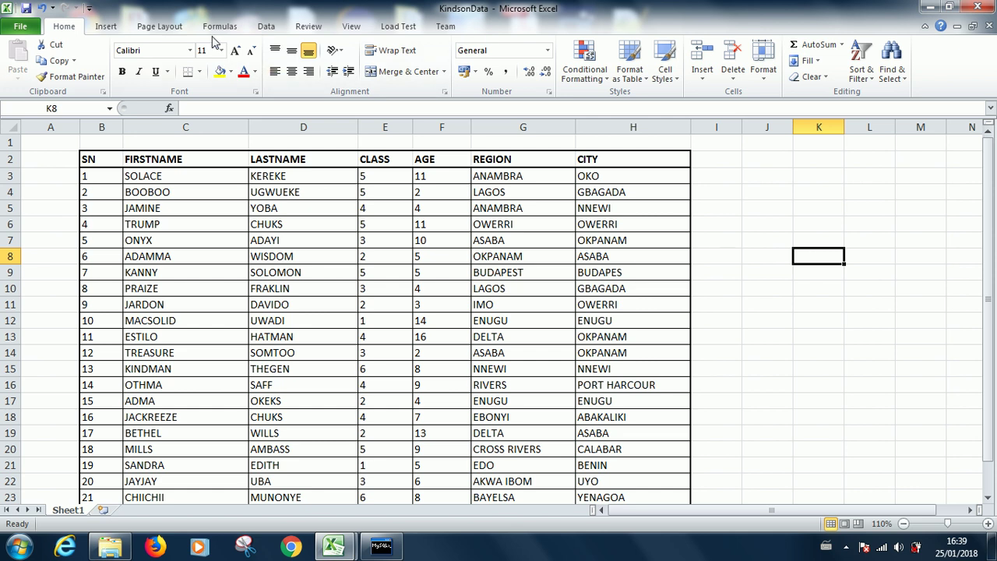
Step: Launch the MySQL for Excel add-in from the Data tab, retrying until the pane appears
left_click(266, 28)
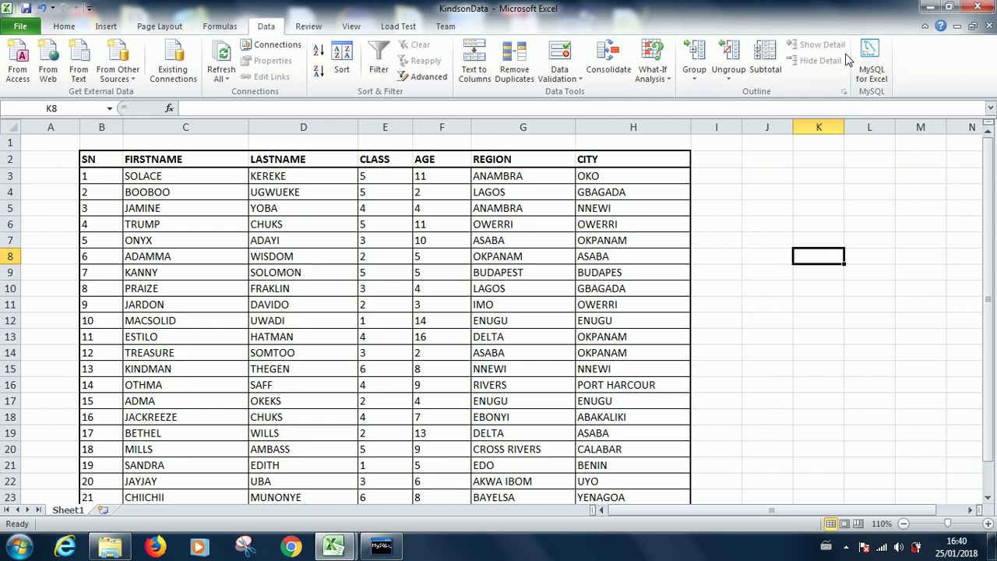
left_click(870, 69)
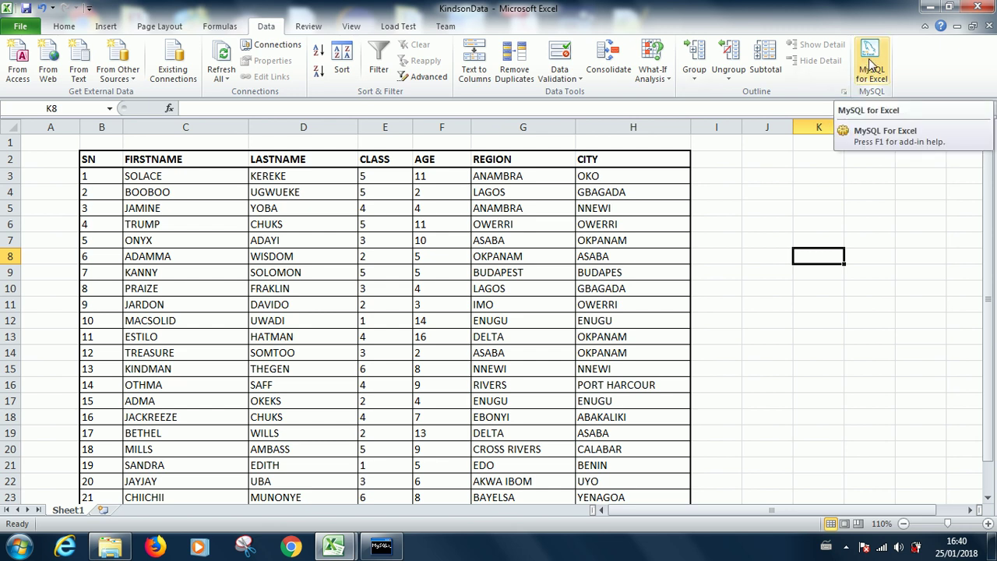
left_click(871, 65)
left_click(862, 71)
left_click(868, 72)
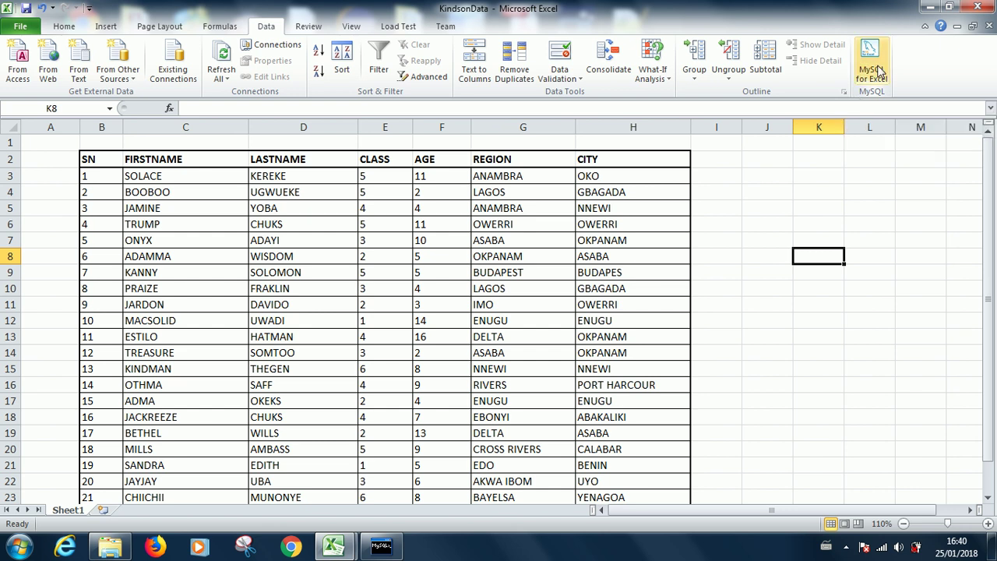
left_click(878, 67)
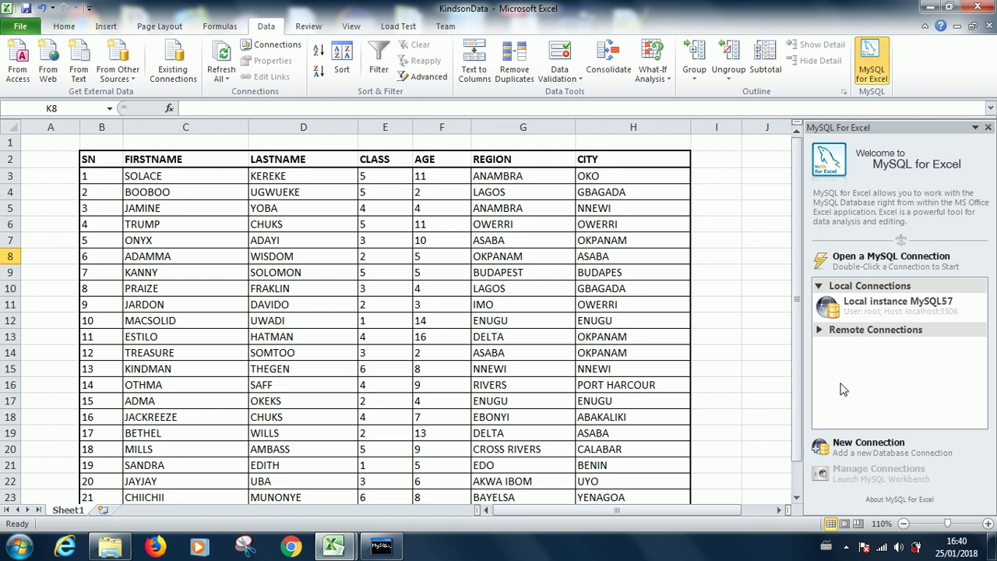
Step: Discard a new-connection setup, then connect to Local instance MySQL57 with the password stored securely
left_click(869, 443)
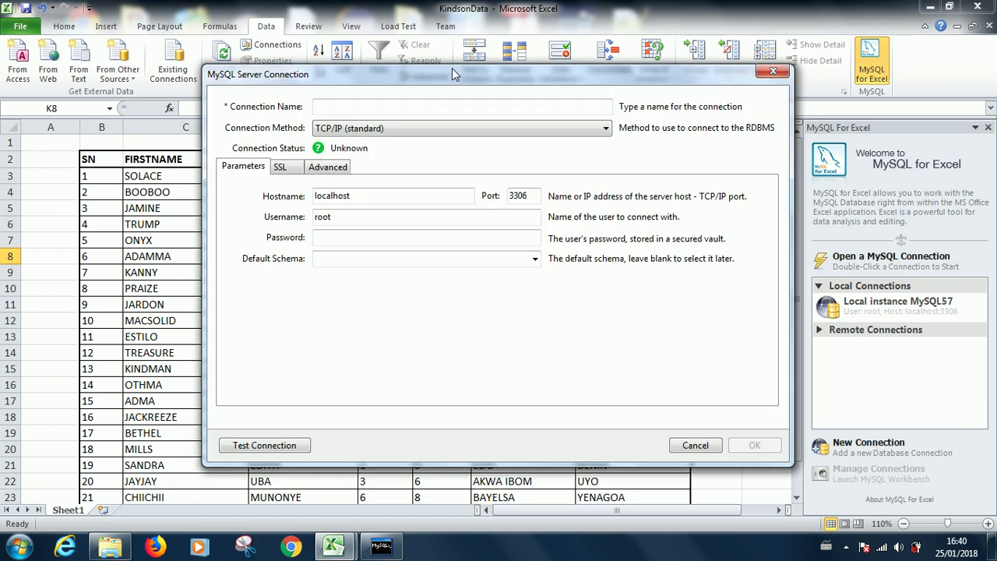
left_click_drag(452, 68, 488, 54)
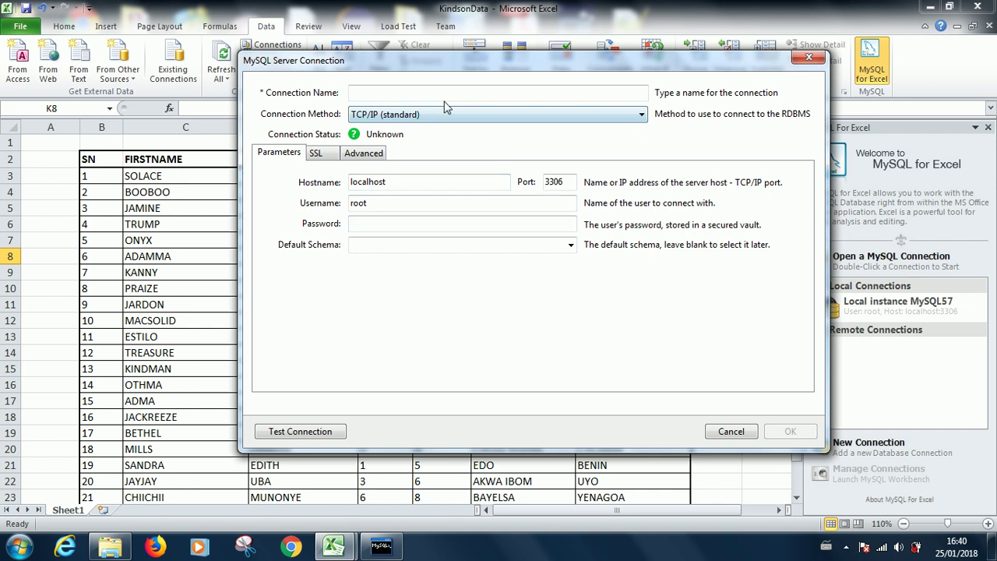
left_click(809, 57)
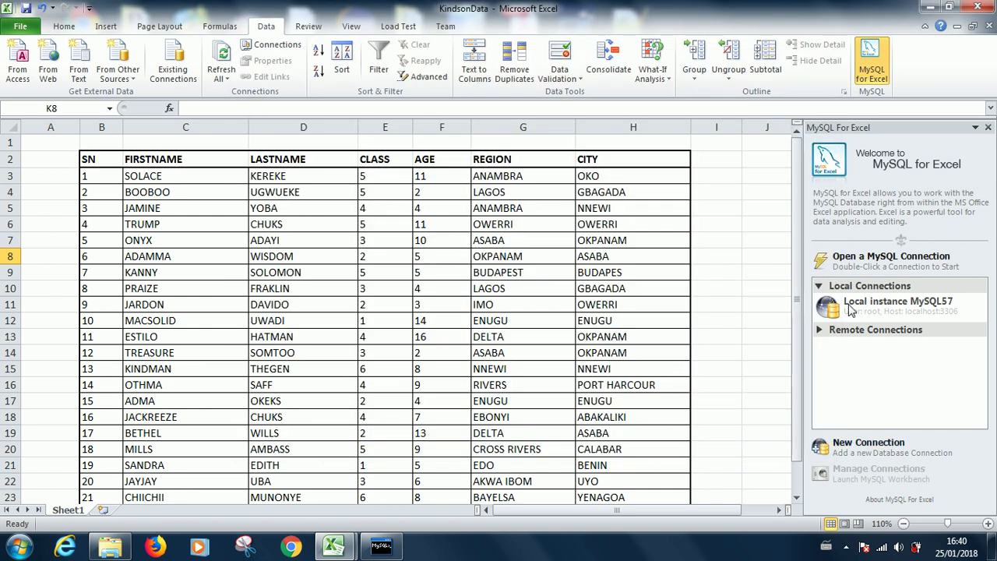
left_click(874, 310)
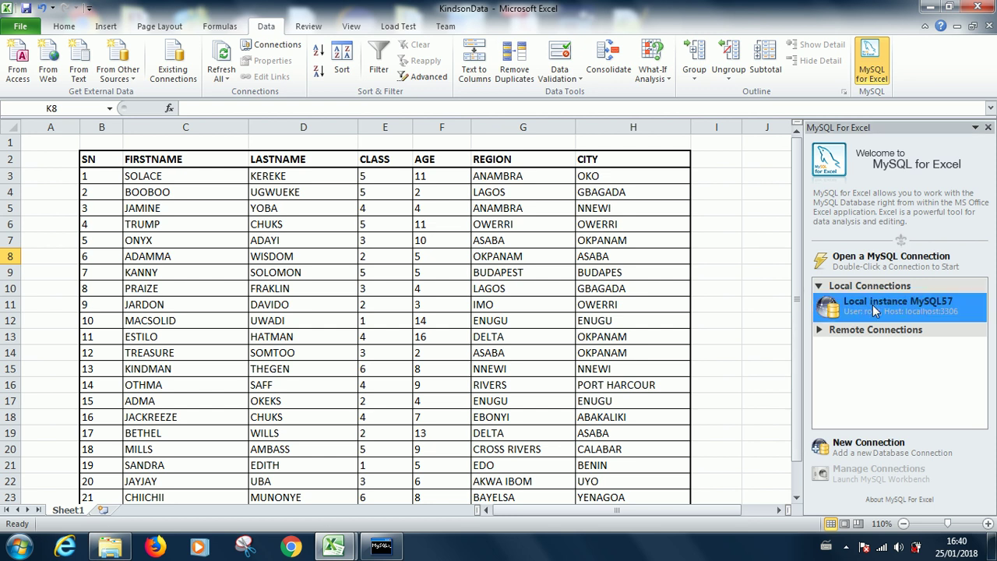
double_click(889, 304)
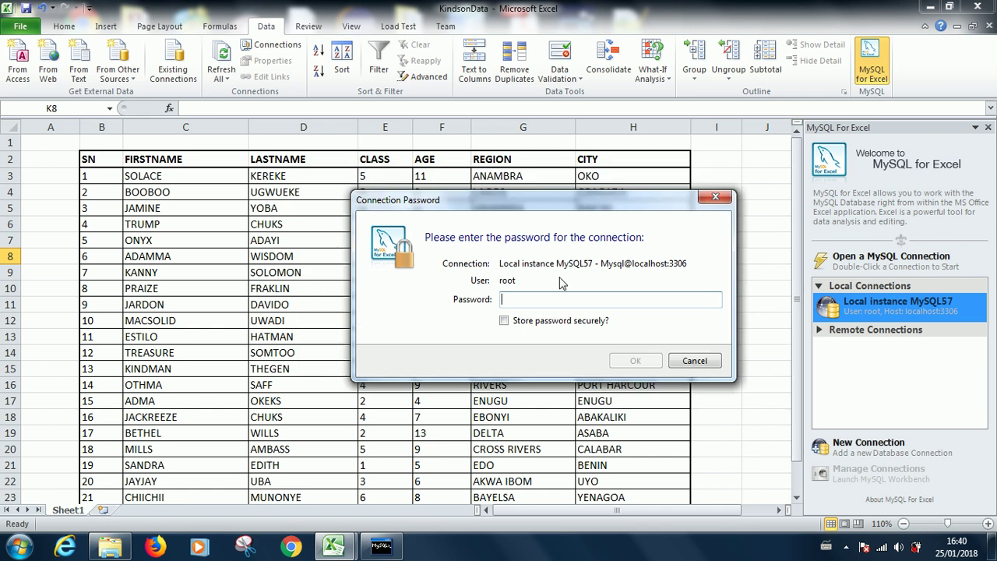
key("BackSpace")
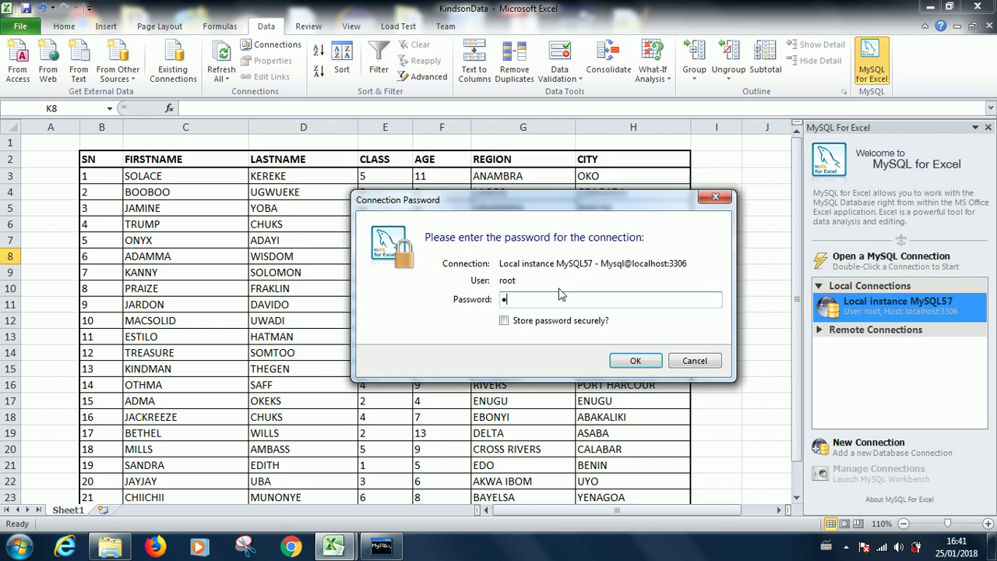
type("1")
left_click(503, 322)
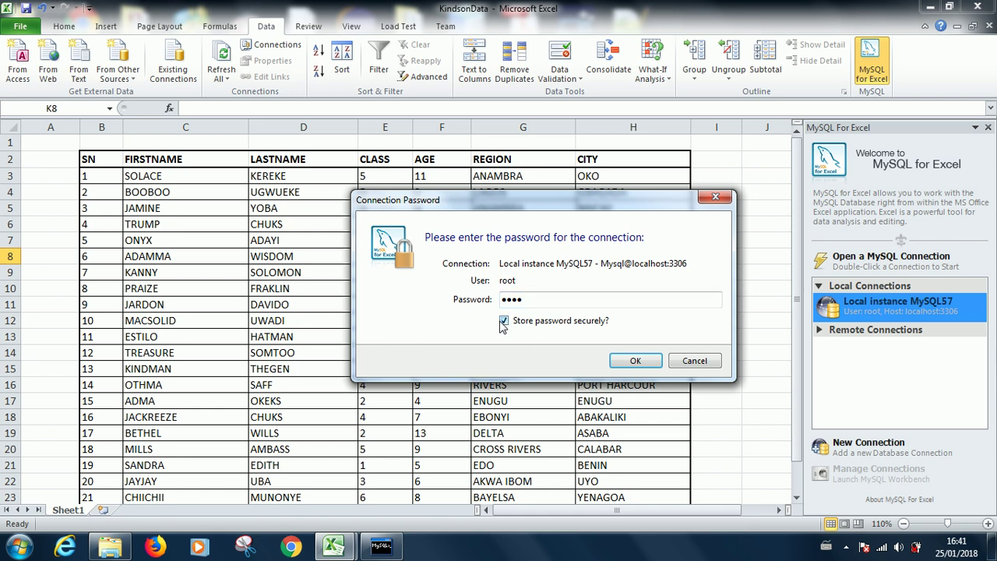
left_click(635, 361)
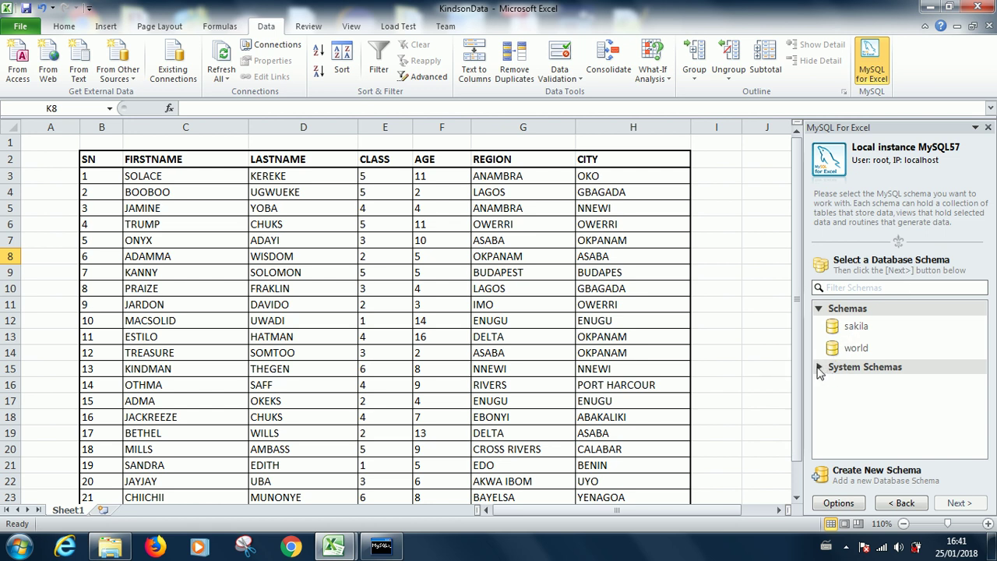
Step: Expand System Schemas and compare them with the databases listed in the command-line console
left_click(818, 367)
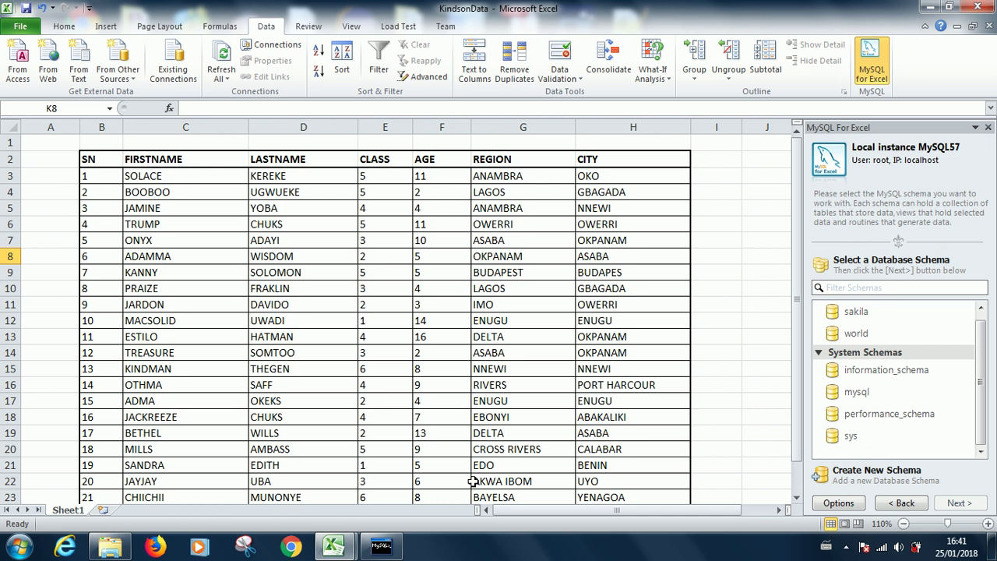
left_click(381, 546)
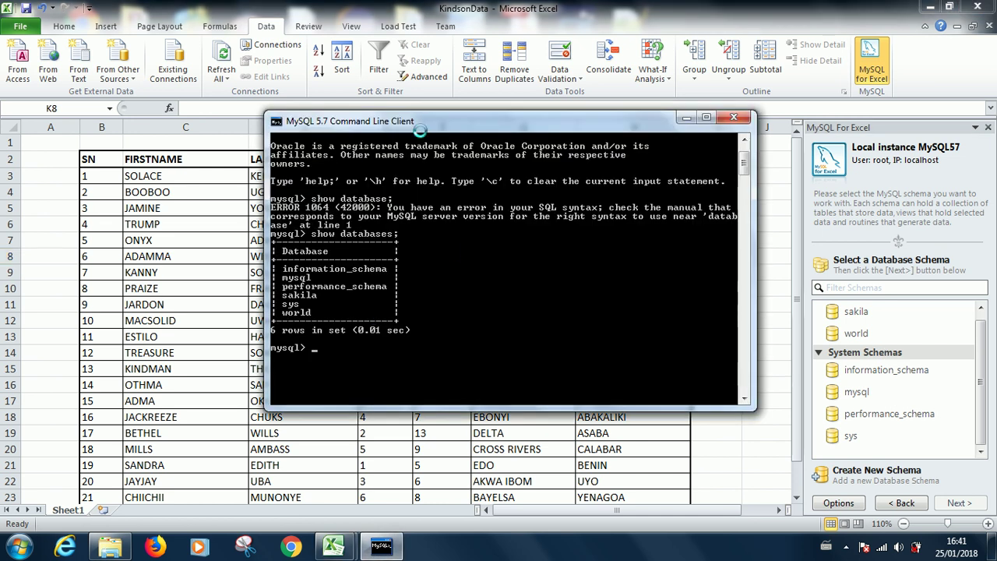
left_click_drag(419, 130, 339, 128)
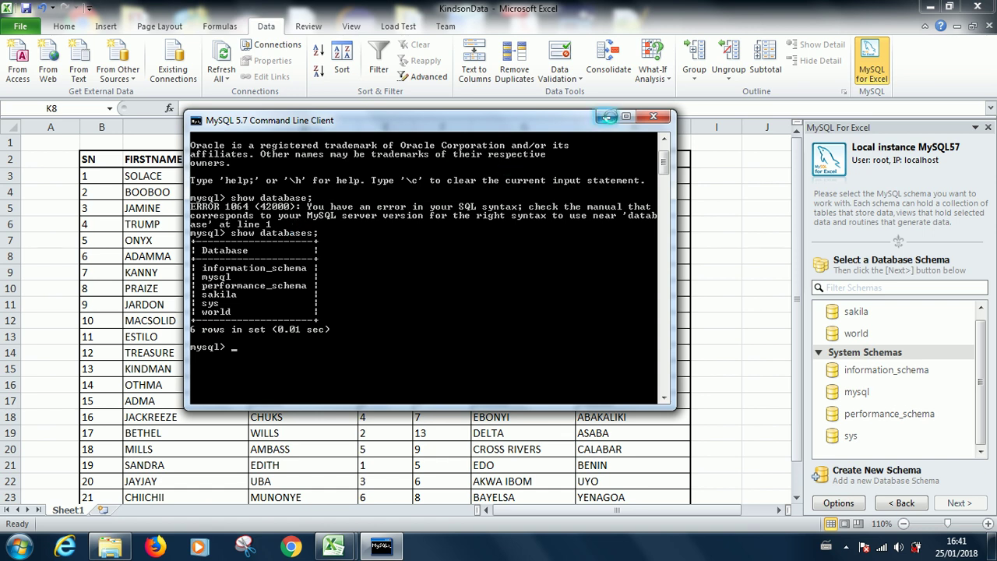
left_click(607, 116)
scroll(979, 363, "up", 1)
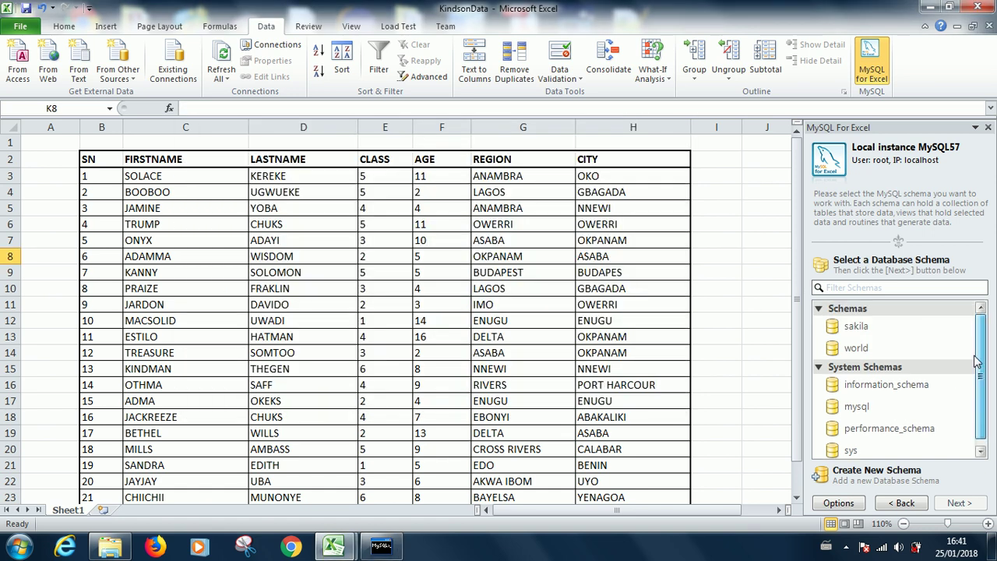
scroll(983, 405, "down", 1)
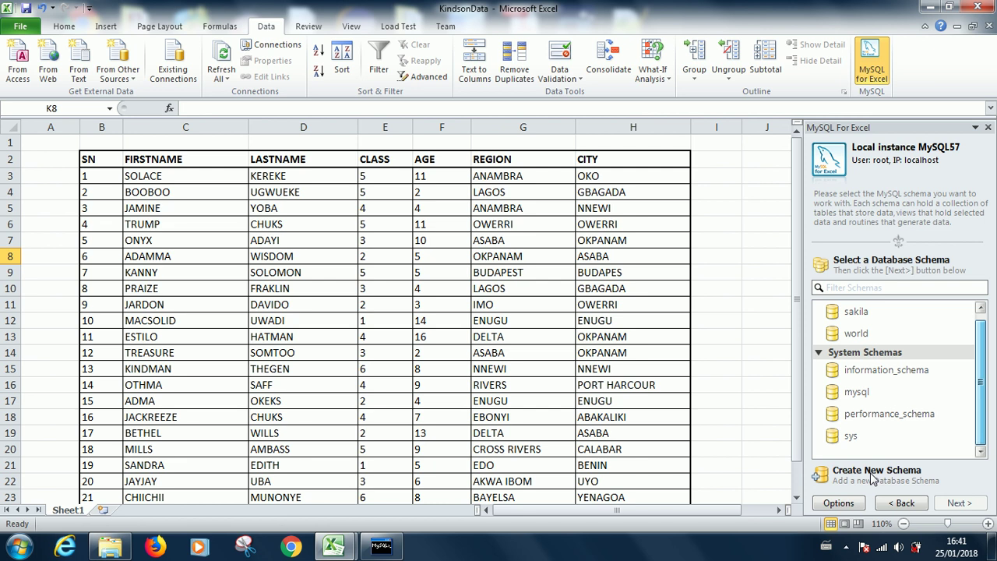
scroll(872, 477, "up", 1)
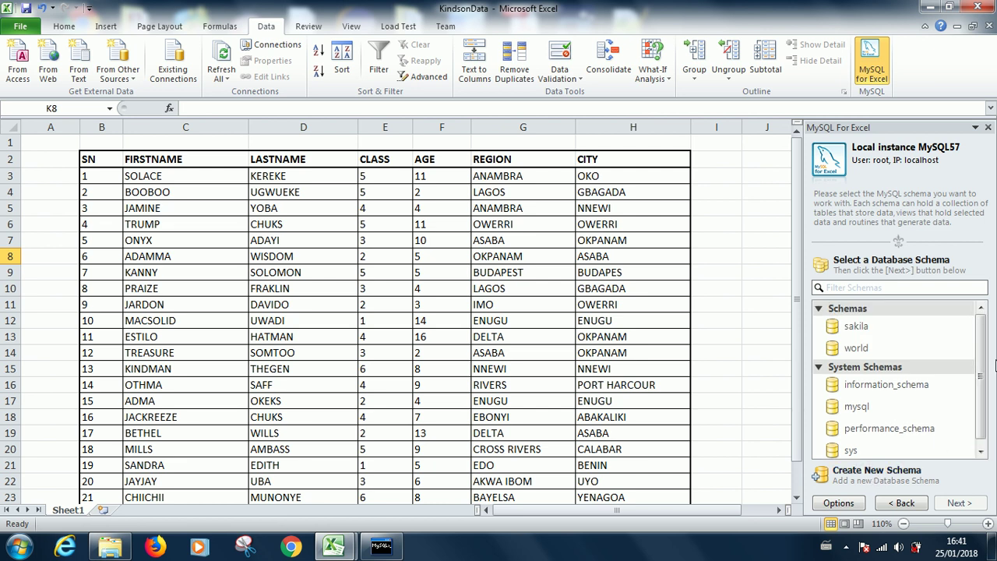
Step: Create a new schema named TutorialDB, keeping the Server Default collation
left_click(876, 472)
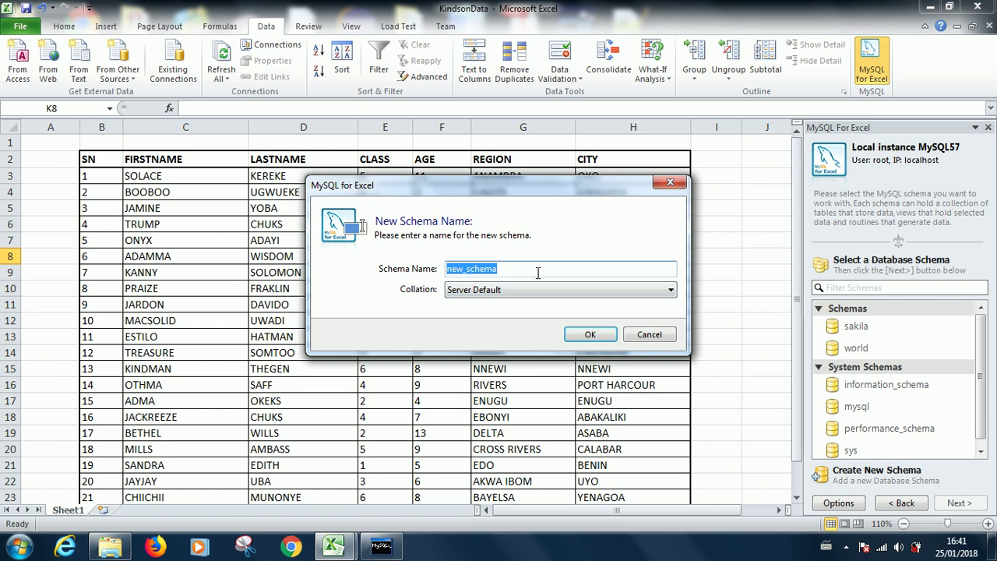
type("T")
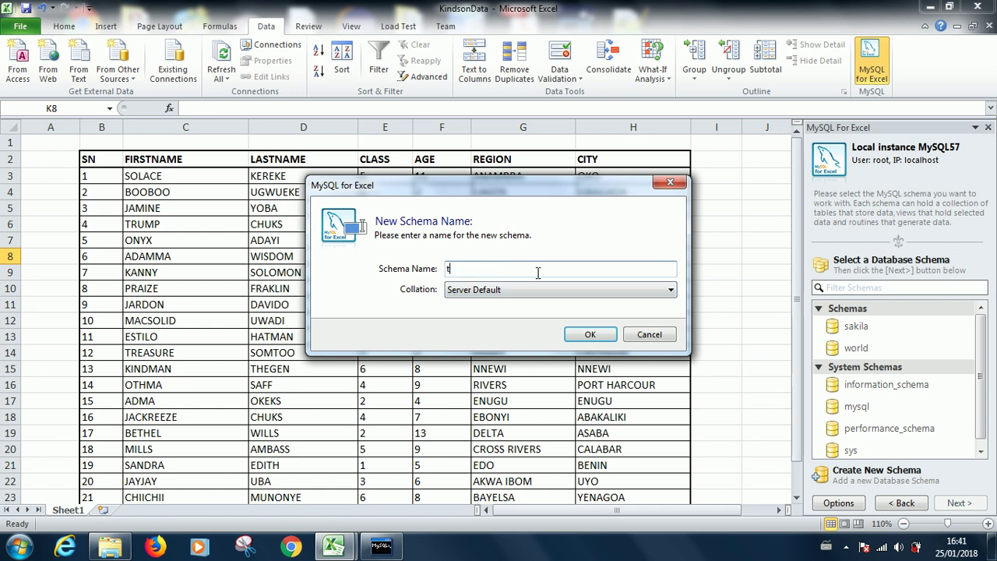
key("BackSpace")
type("TutorialDB")
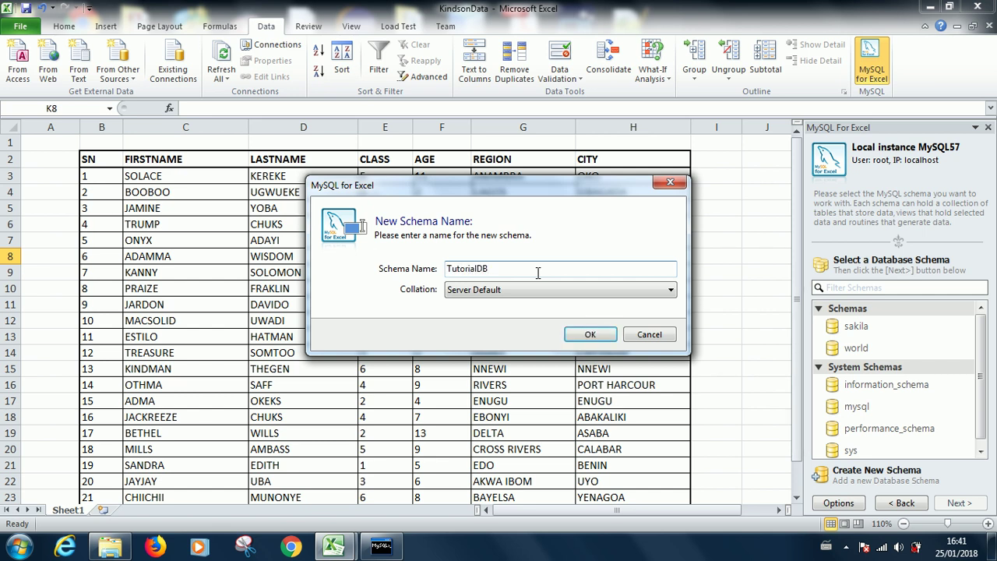
left_click(543, 292)
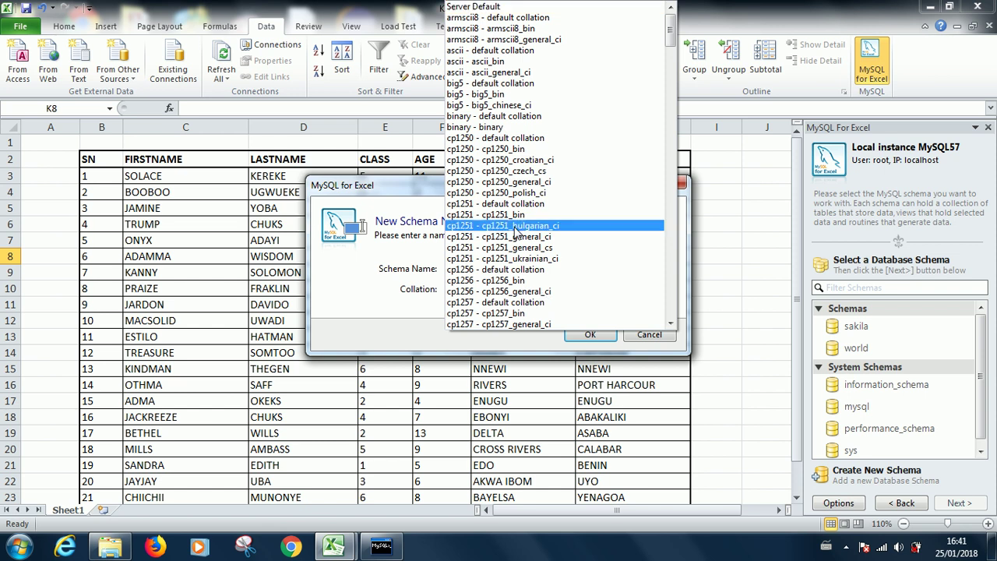
left_click(515, 6)
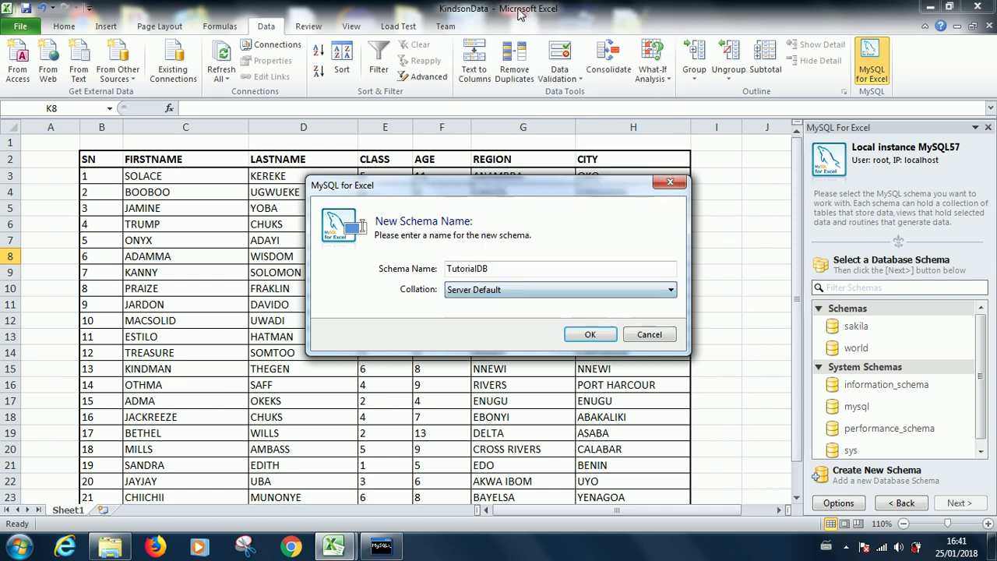
left_click(590, 336)
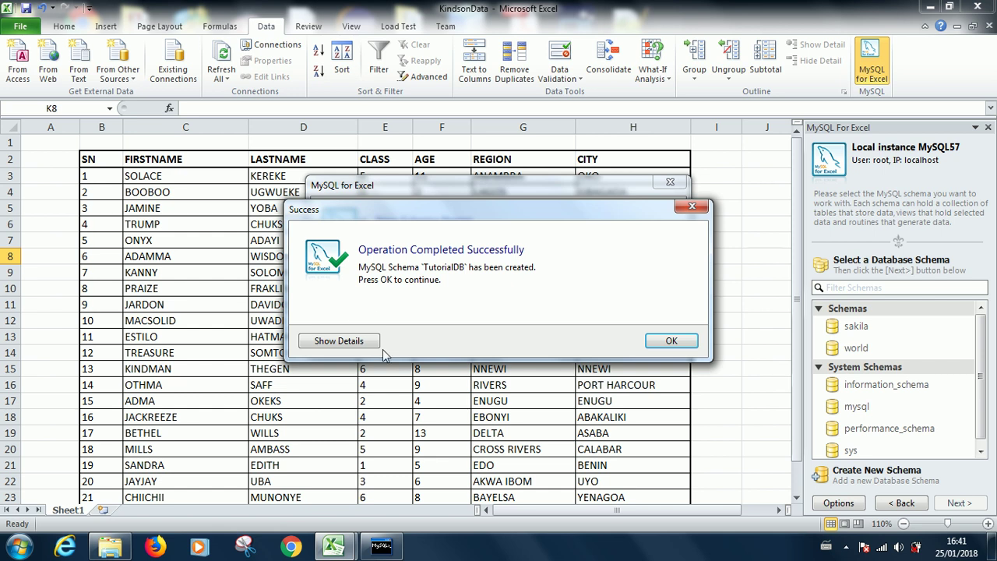
Step: Dismiss the success message and pick tutorialdb in the Schemas list
left_click(677, 341)
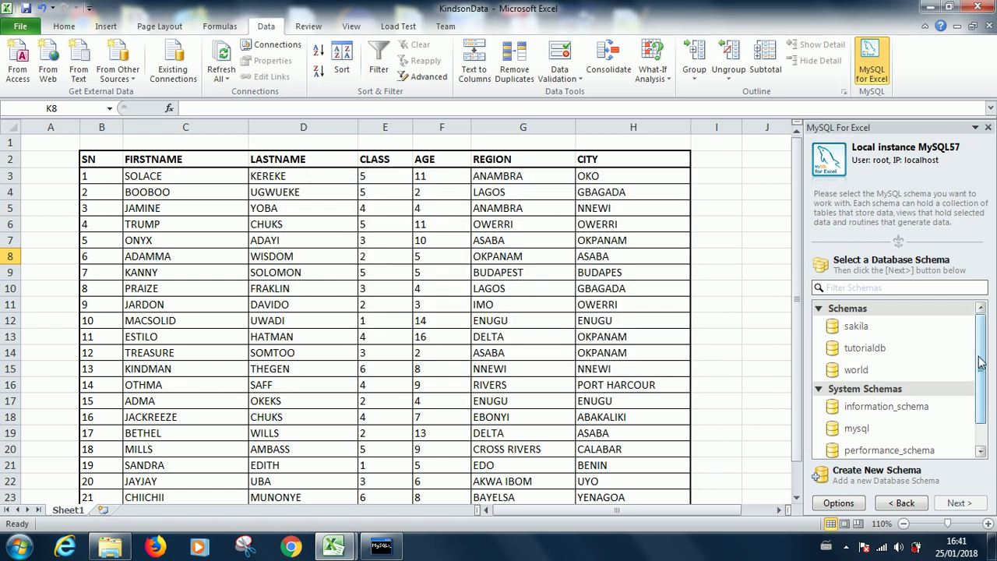
scroll(983, 366, "down", 1)
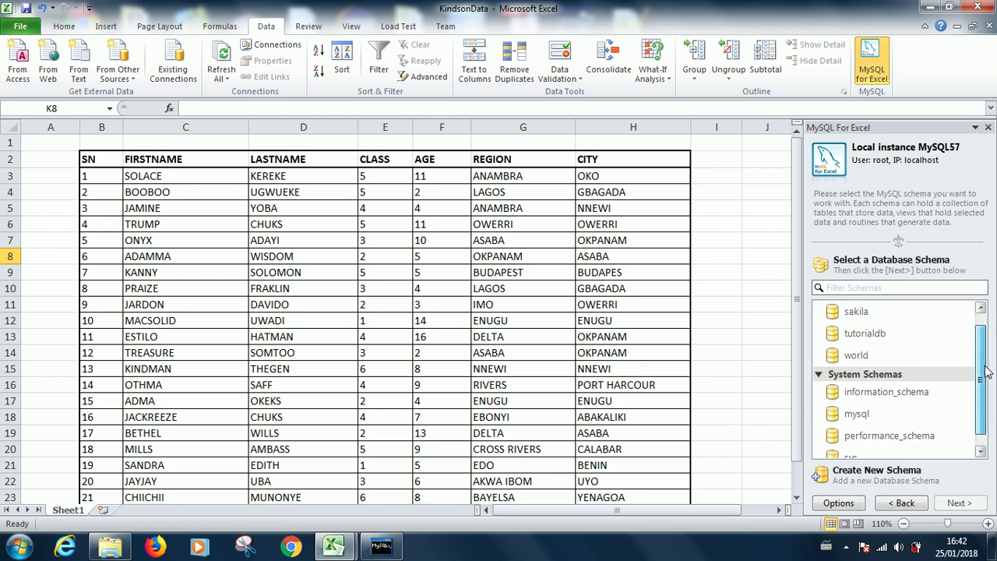
scroll(983, 371, "up", 1)
left_click(865, 350)
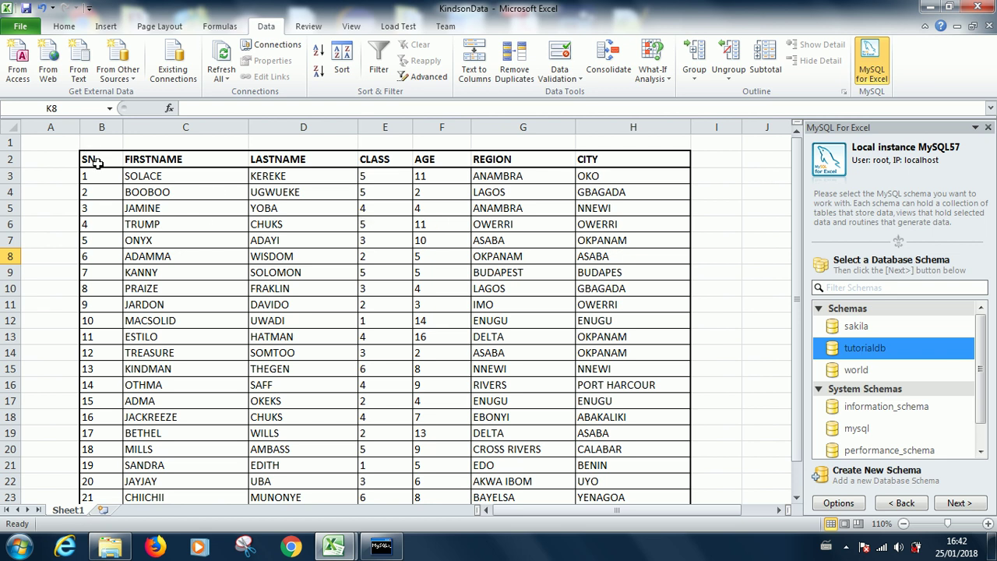
Step: Select the whole student table from B2 to H24, headers included
left_click_drag(95, 162, 614, 488)
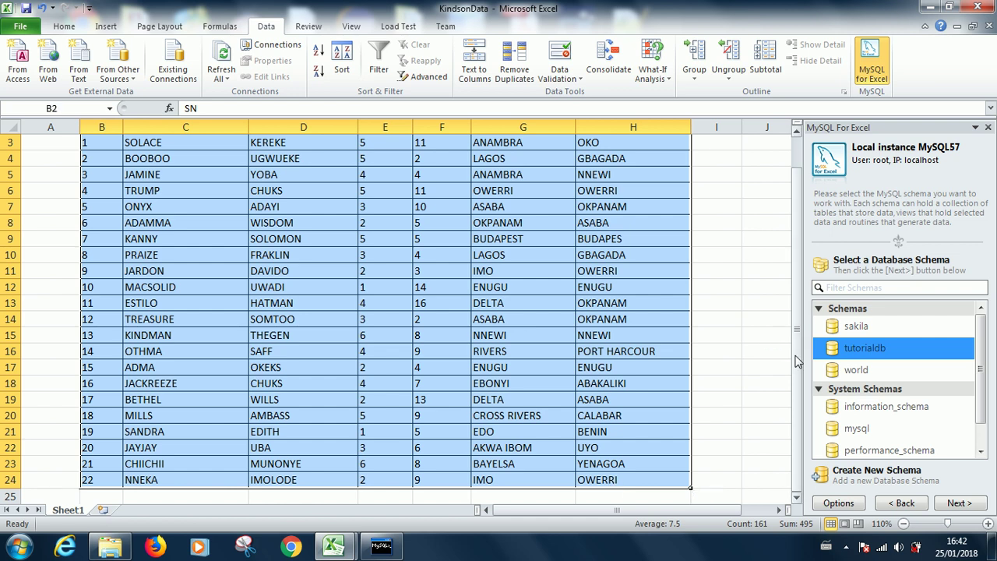
left_click_drag(796, 341, 798, 284)
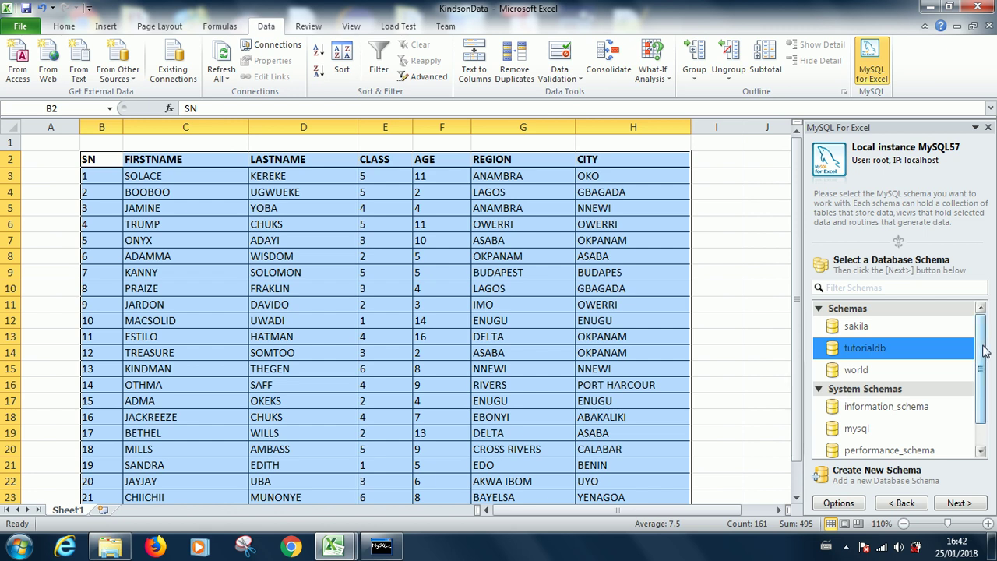
left_click_drag(982, 369, 986, 398)
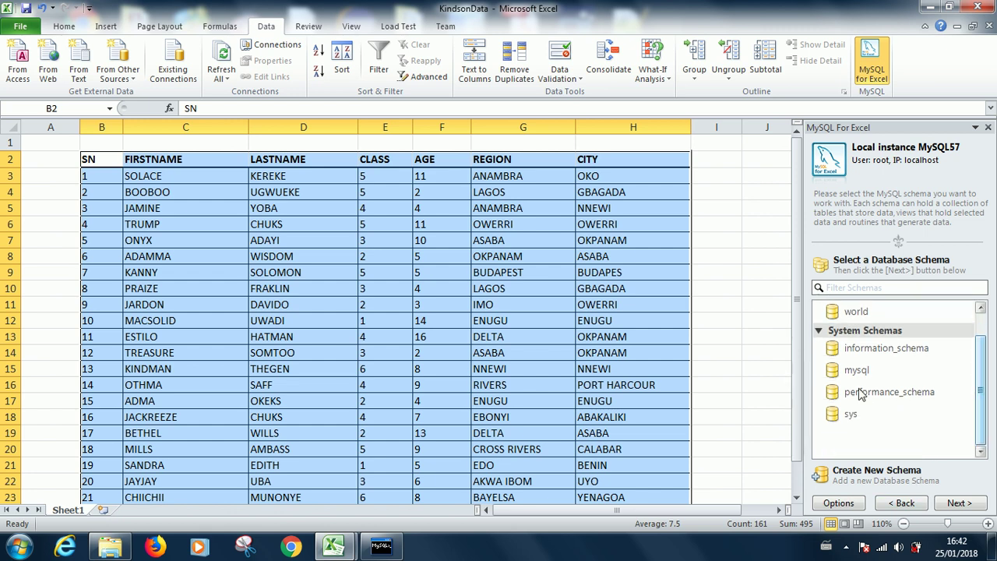
Step: Go to the tutorialdb Select Database Objects page with Next
left_click(960, 503)
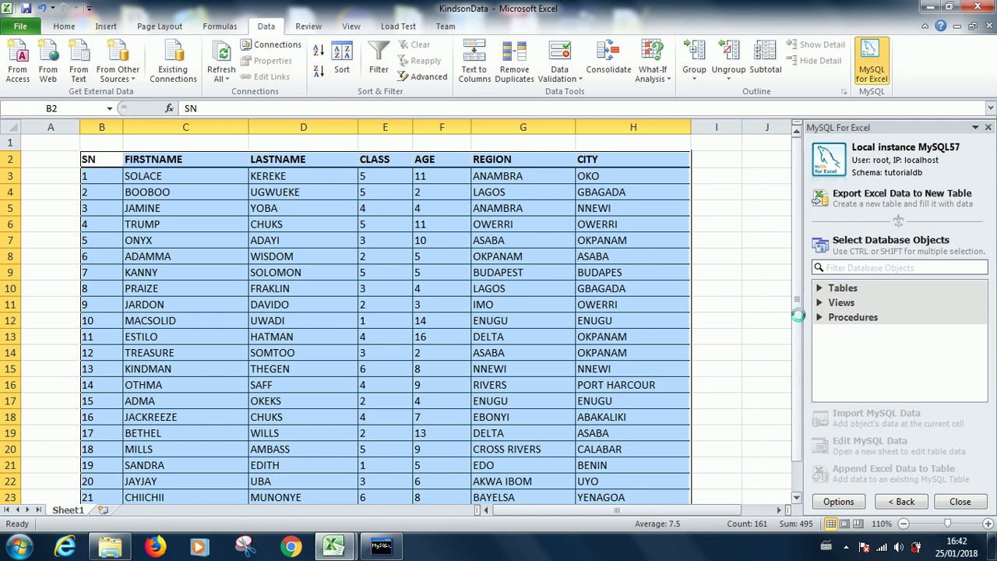
scroll(803, 312, "down", 1)
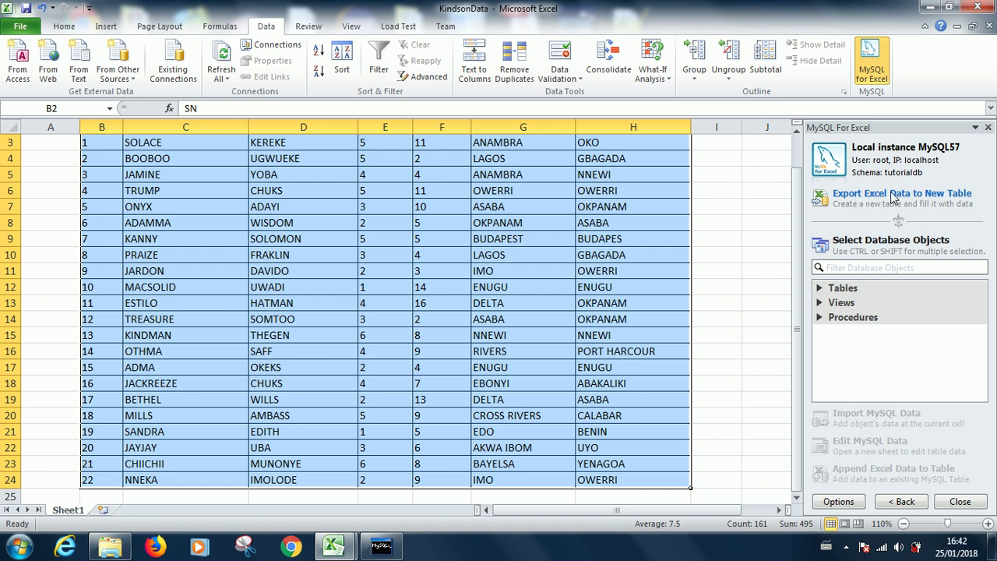
Step: Export the selection to a new table named tblFriends, using existing column SN as primary key
left_click(893, 198)
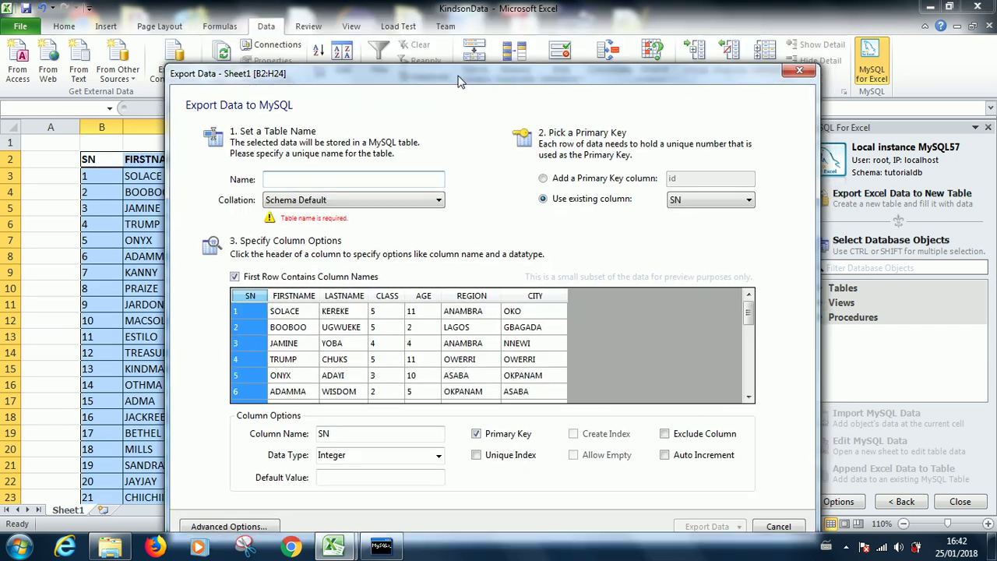
mouse_move(450, 39)
left_mouse_down()
mouse_move(510, 69)
mouse_move(483, 66)
left_mouse_up()
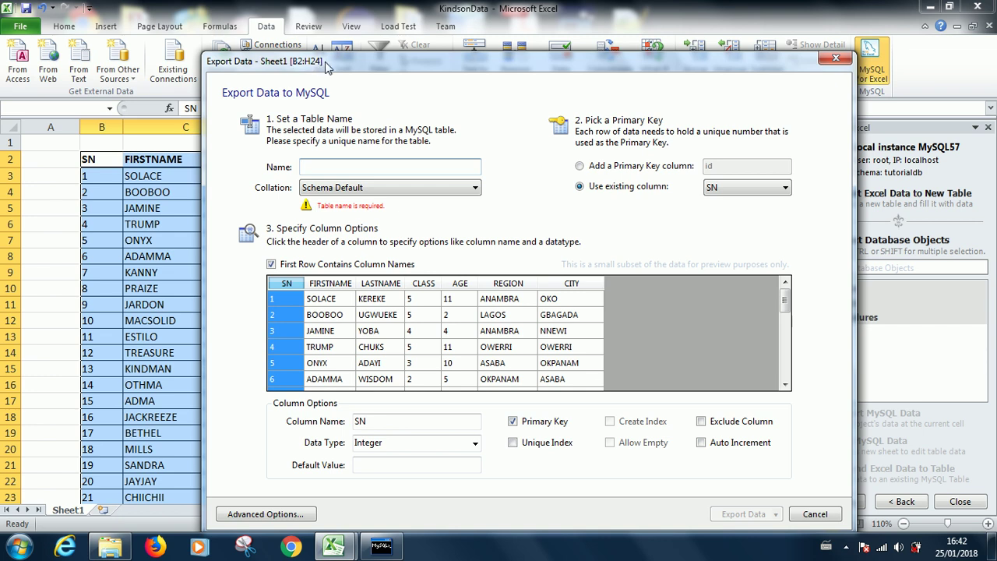
left_click_drag(475, 68, 473, 33)
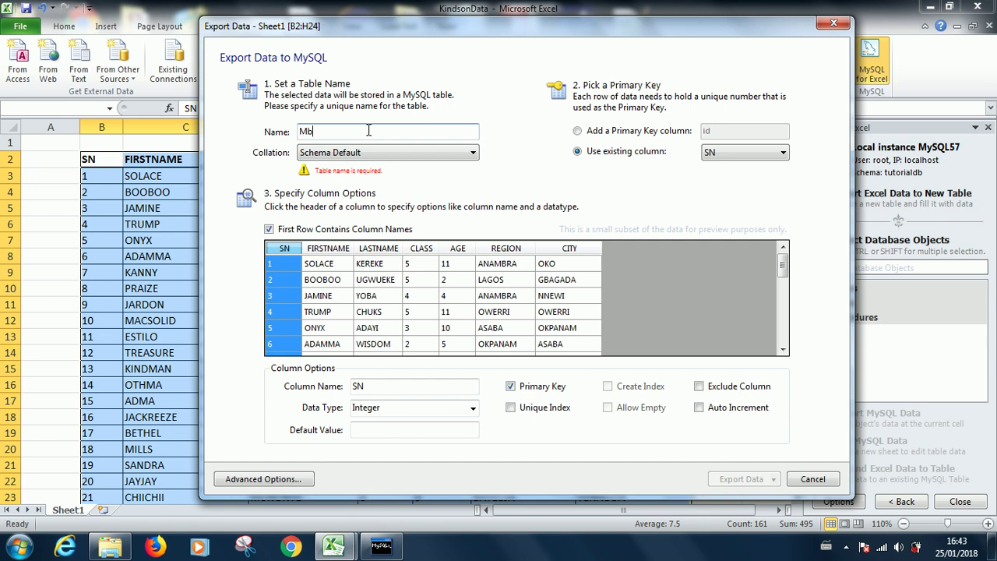
key("BackSpace")
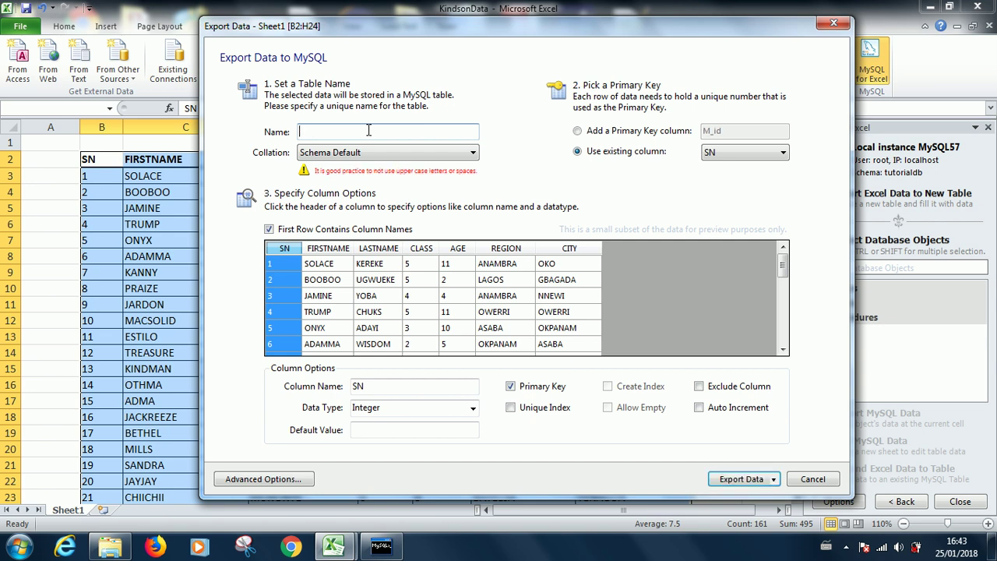
type("tblFriends")
left_click(307, 132)
type("lFriends")
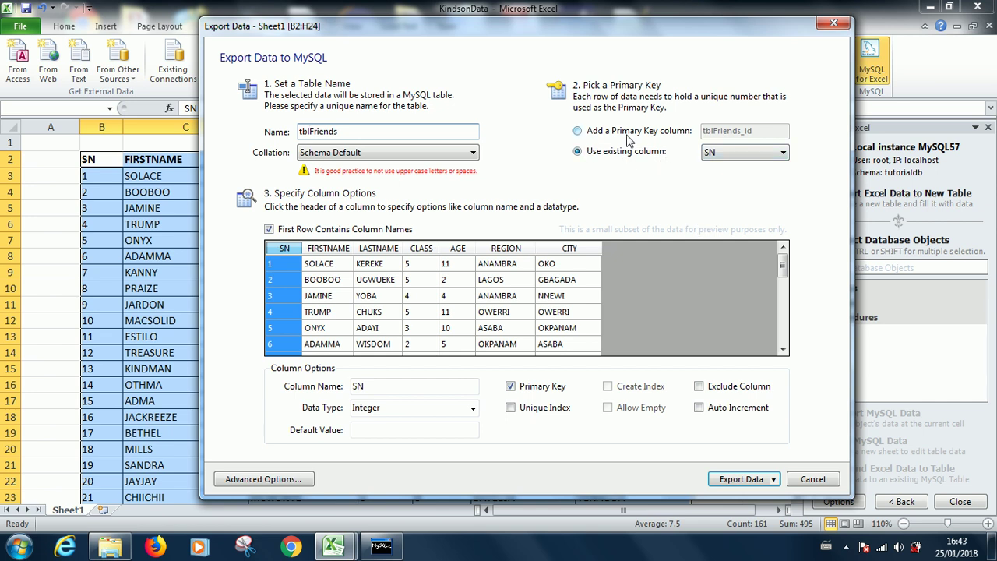
left_click(578, 132)
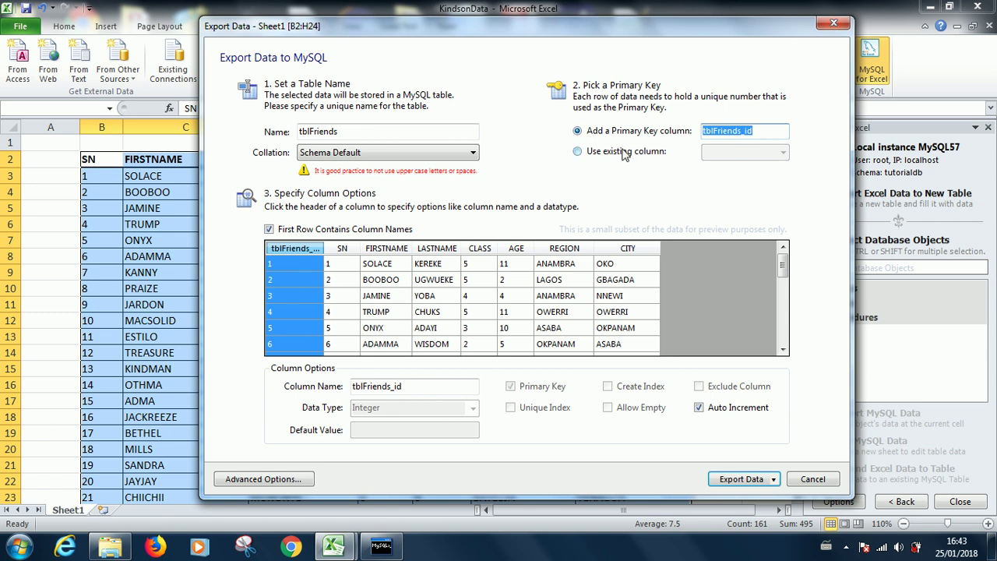
left_click(578, 152)
left_click(742, 154)
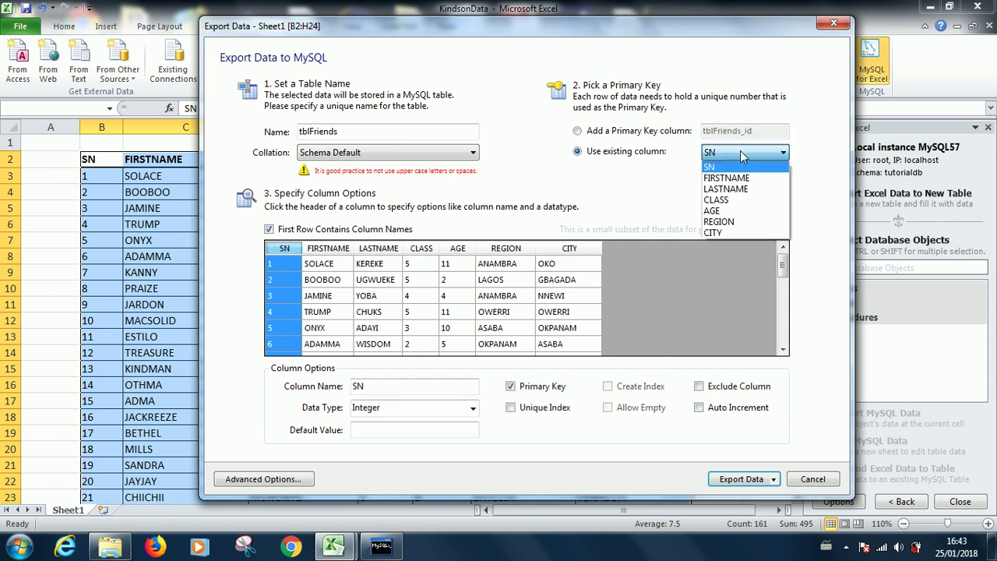
left_click(662, 183)
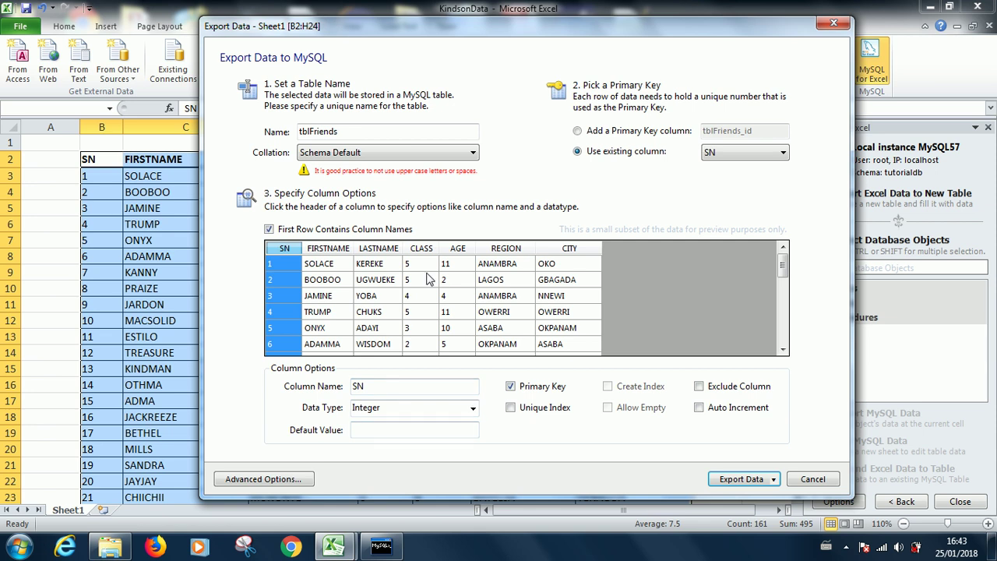
left_click(330, 248)
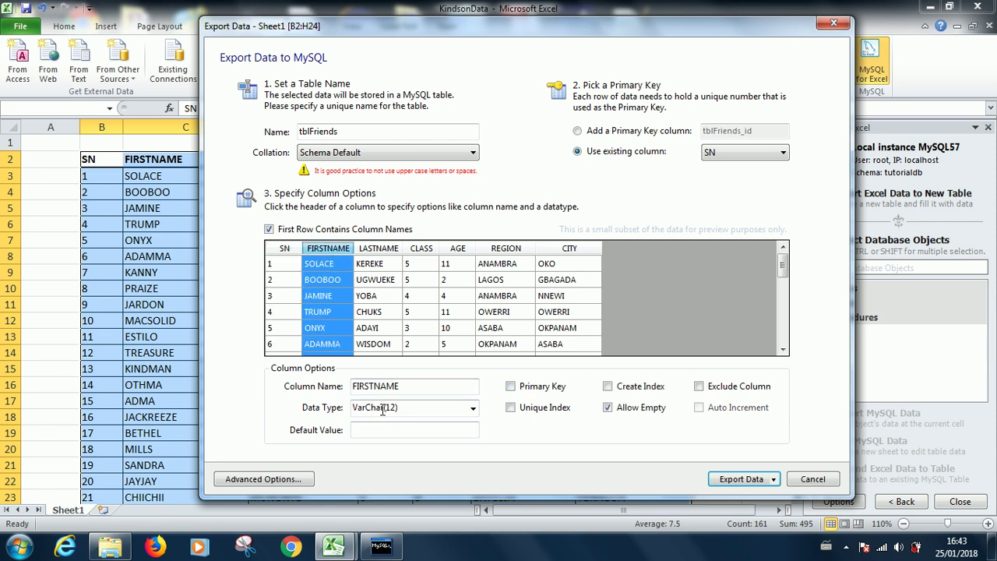
left_click(421, 250)
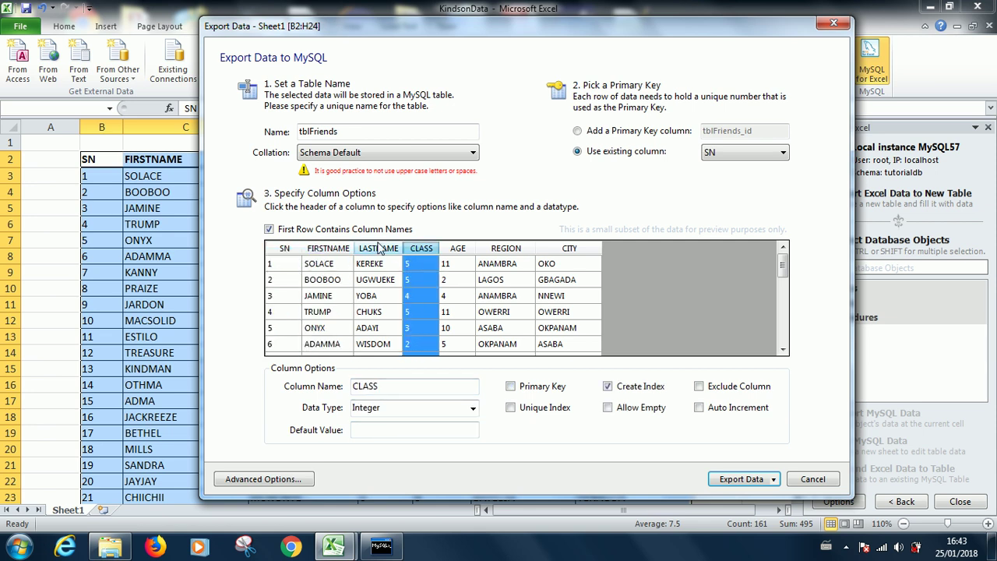
left_click(384, 248)
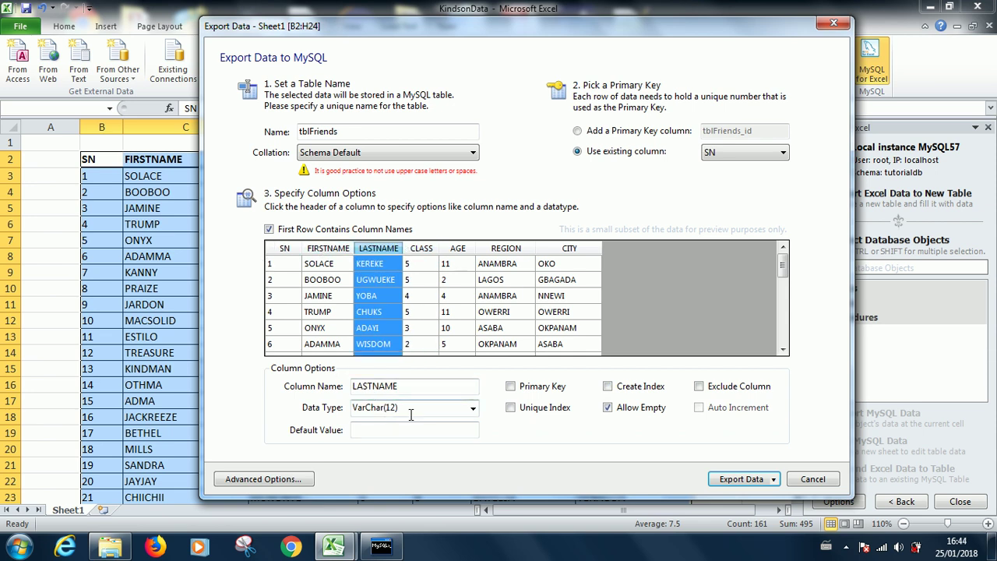
left_click(455, 253)
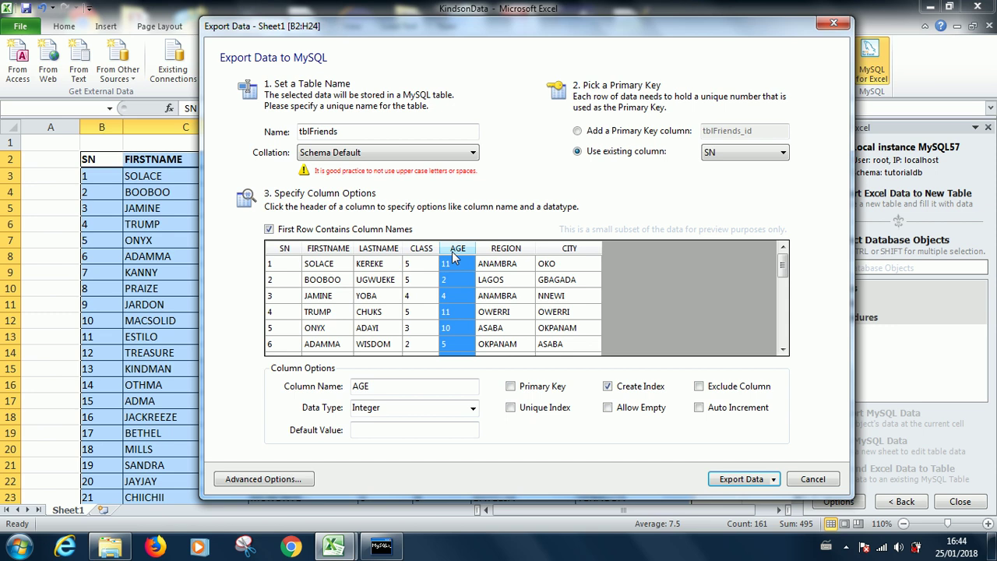
left_click(423, 250)
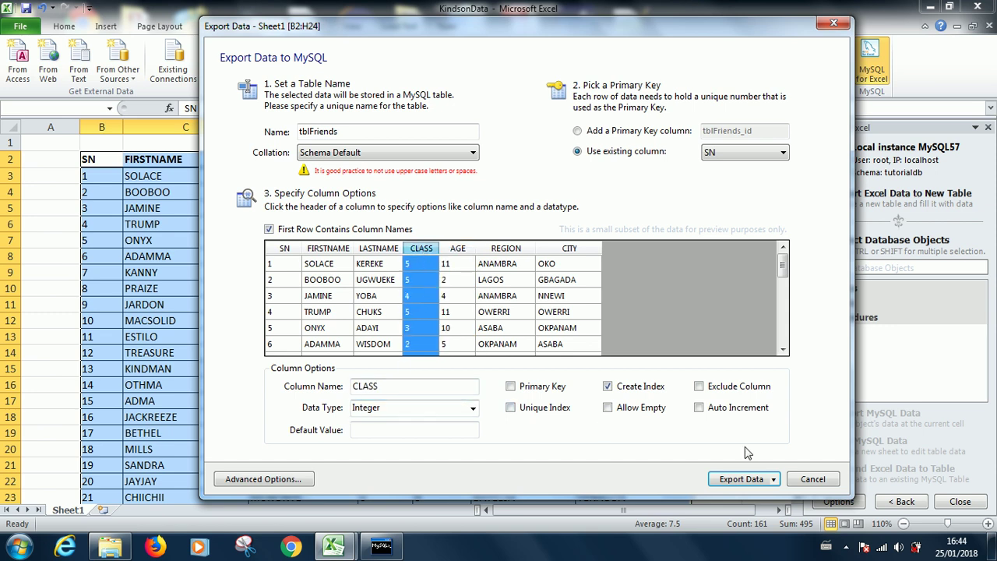
Step: Export the student table with its data to MySQL as tblFriends and confirm the Success message
left_click(773, 480)
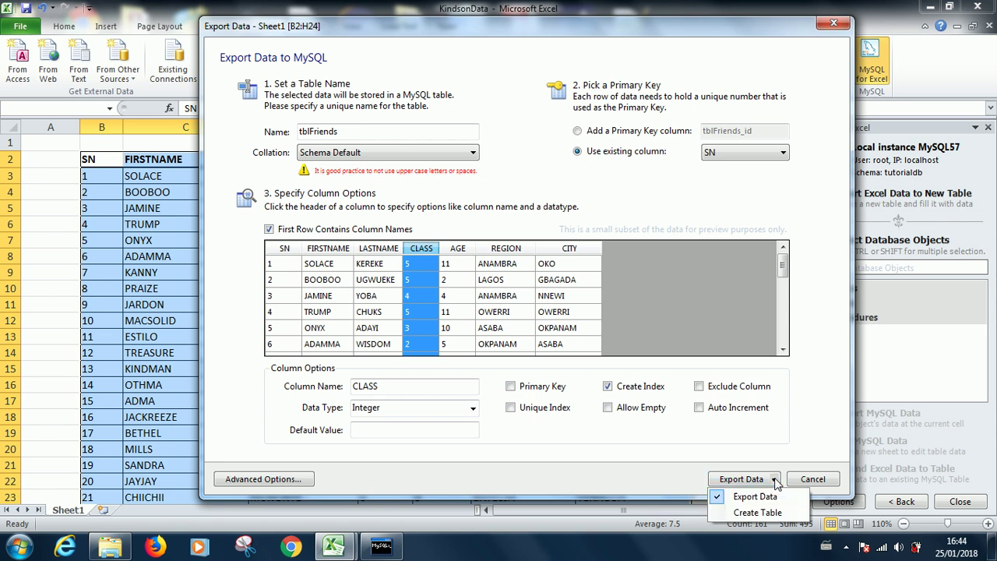
left_click(754, 497)
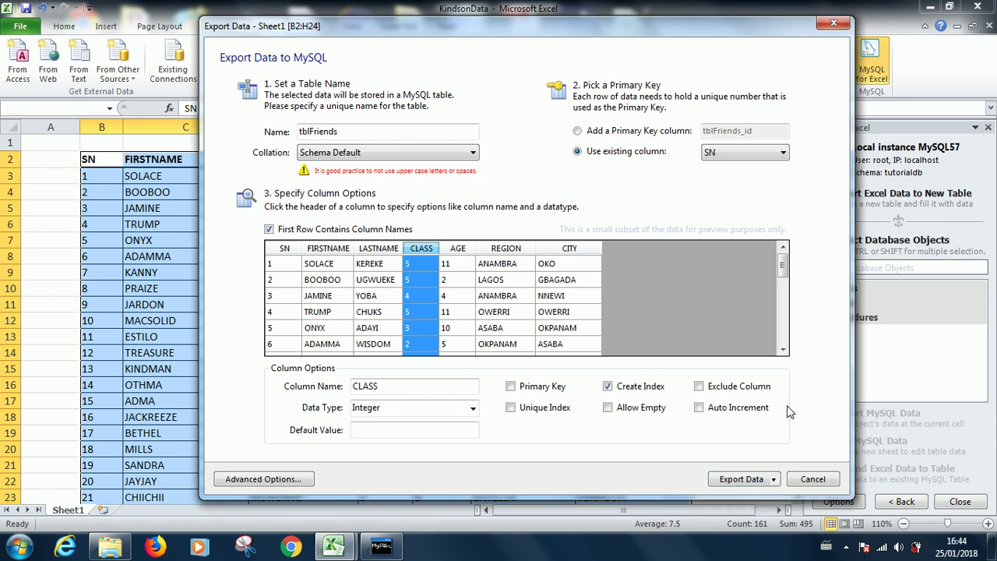
left_click(741, 480)
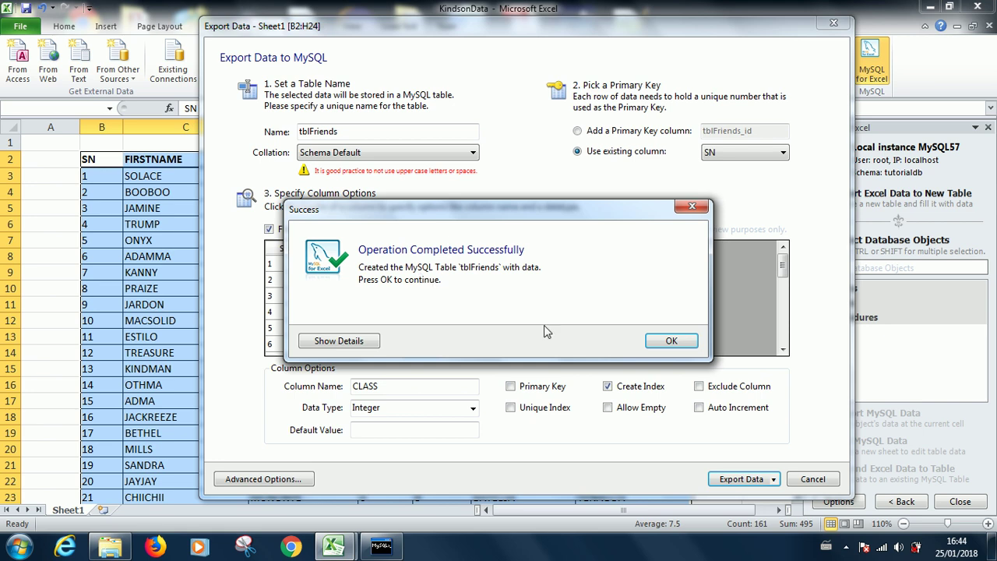
left_click(668, 341)
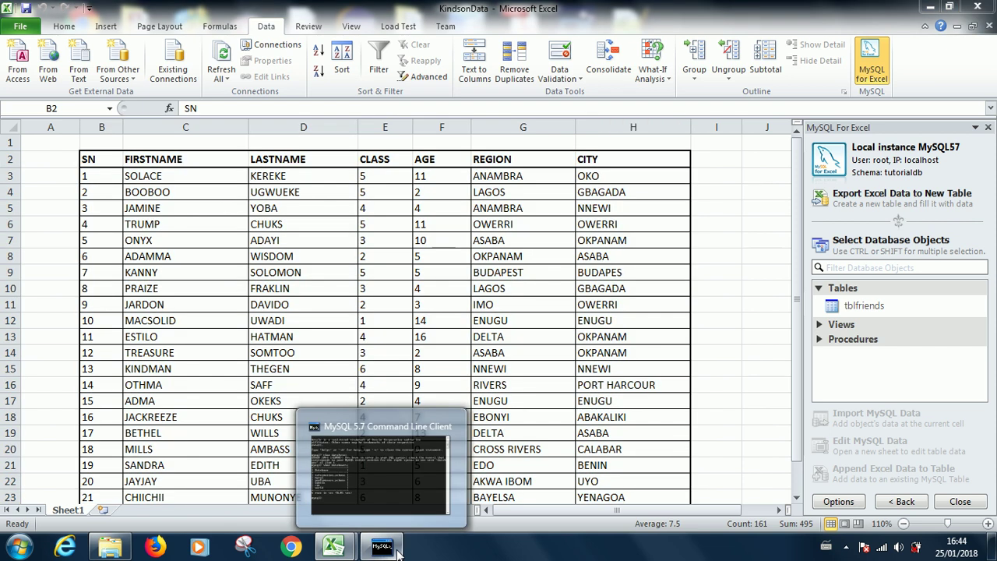
Step: Bring the MySQL console forward and end the pending statement to get a fresh prompt
left_click(381, 546)
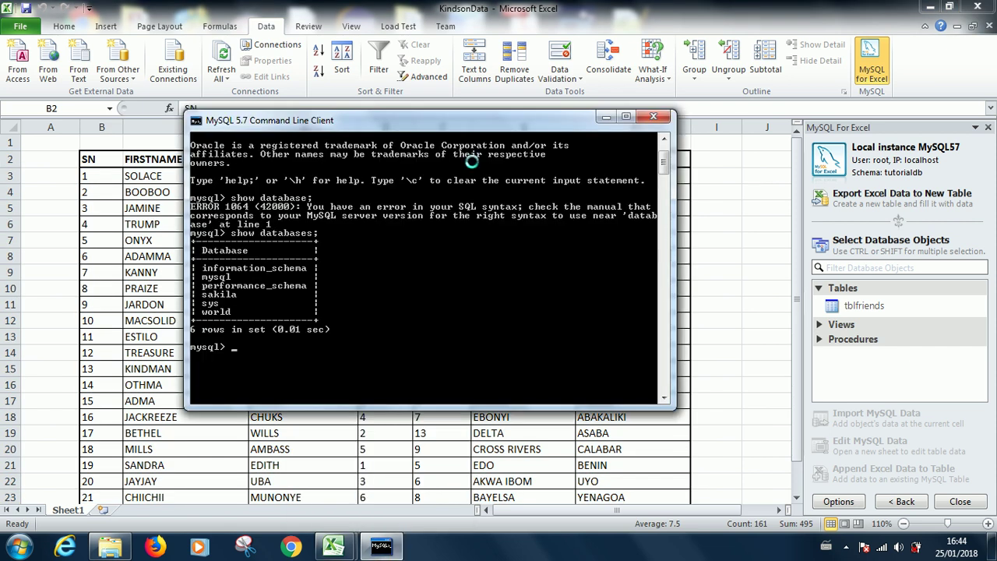
left_click_drag(467, 113, 546, 103)
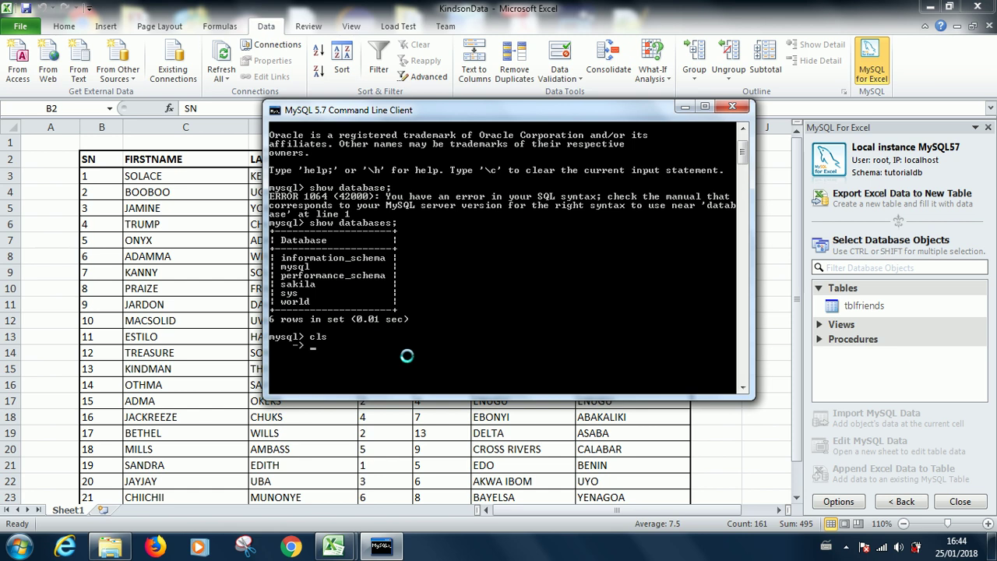
type(";")
key("Return")
Step: Run show databases; to list all databases on the server
type("clr")
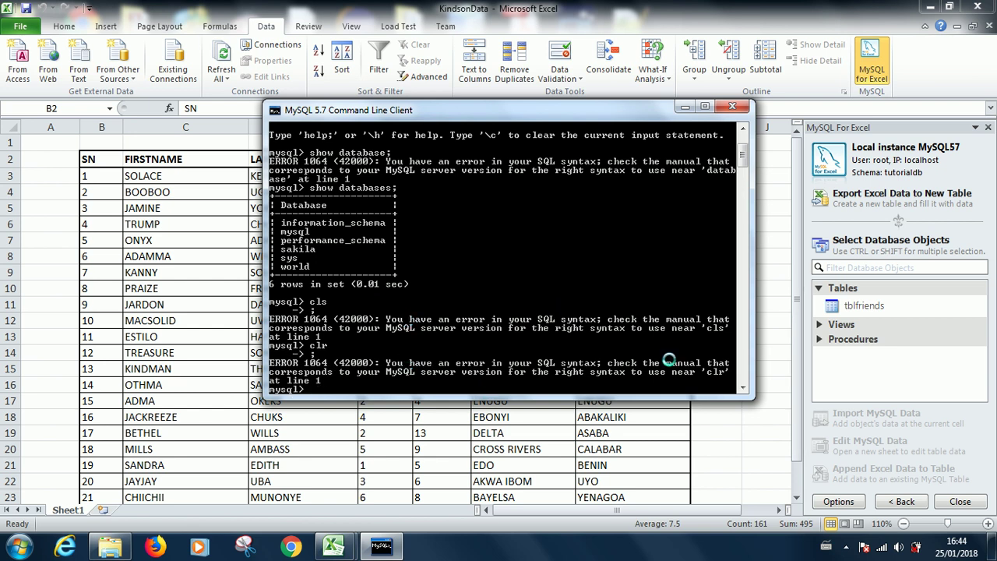
scroll(748, 159, "down", 10)
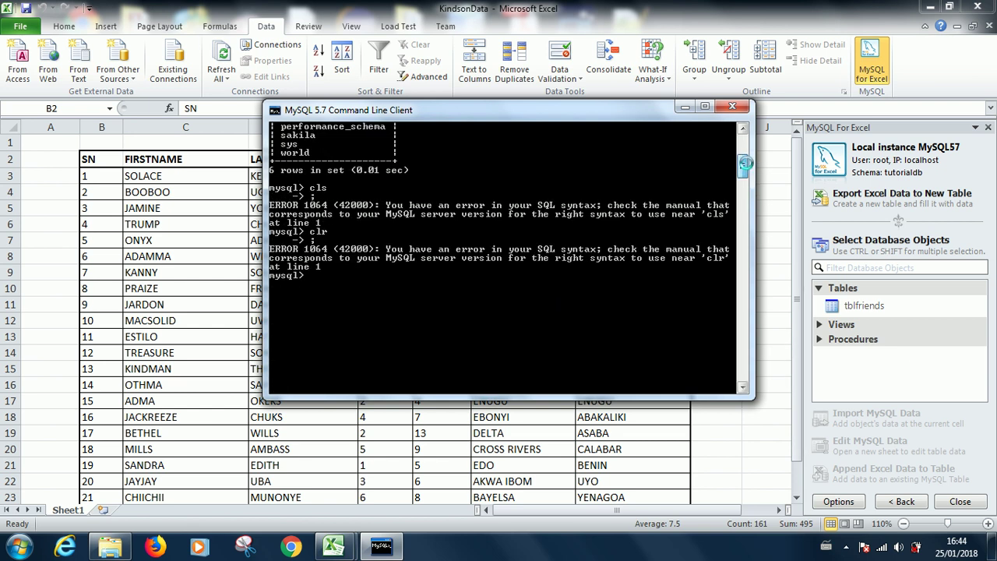
scroll(728, 161, "up", 2)
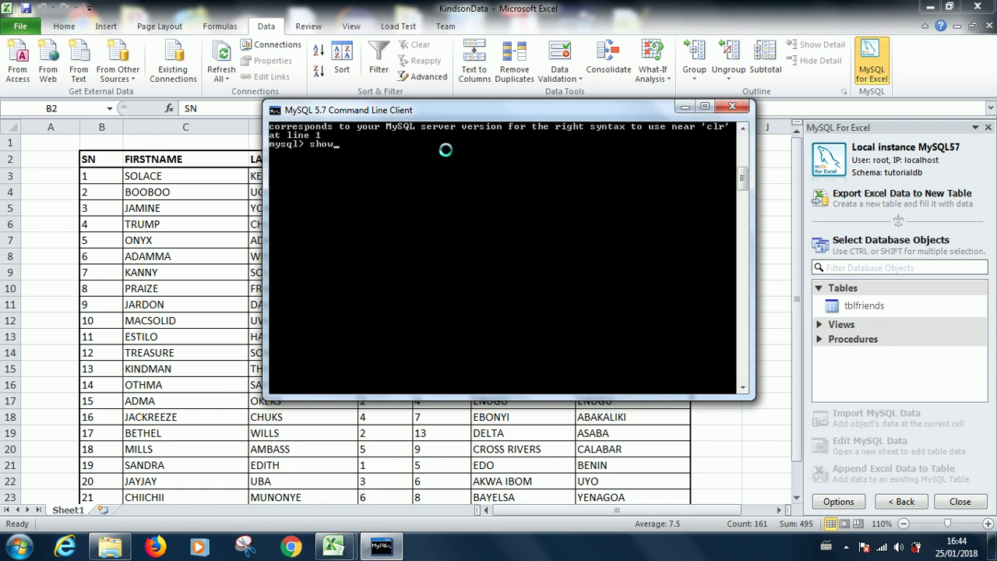
key("BackSpace")
key("BackSpace")
type("atabes")
key("Return")
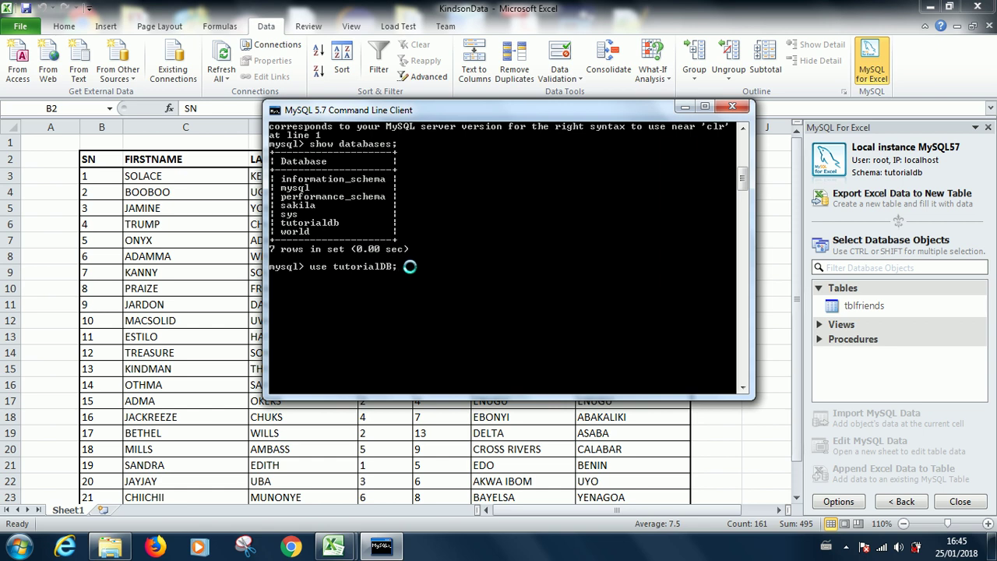
Step: Switch to tutorialDB, run show tables; to see tblfriends, and shake other windows away
key("Return")
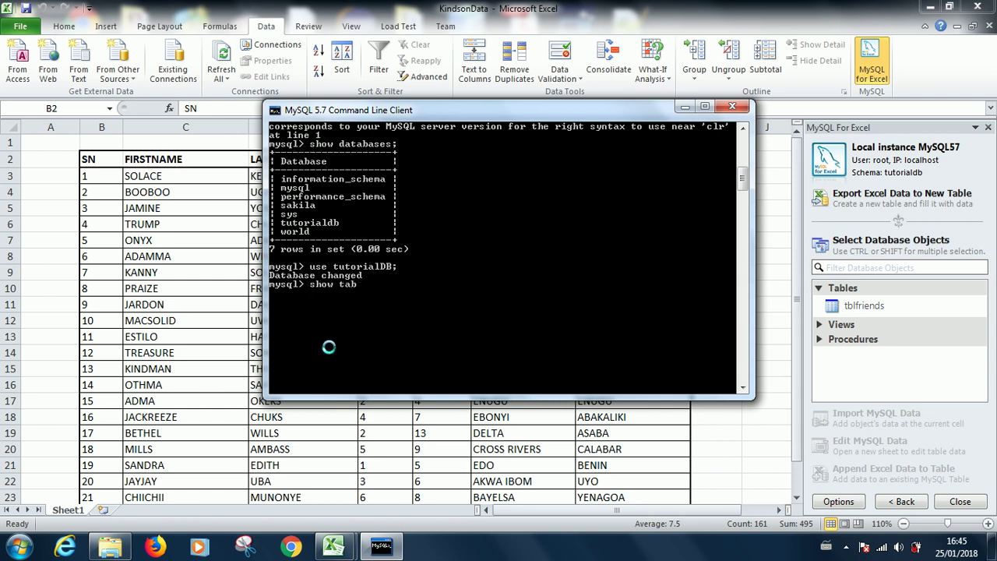
type("show tables;")
key("Return")
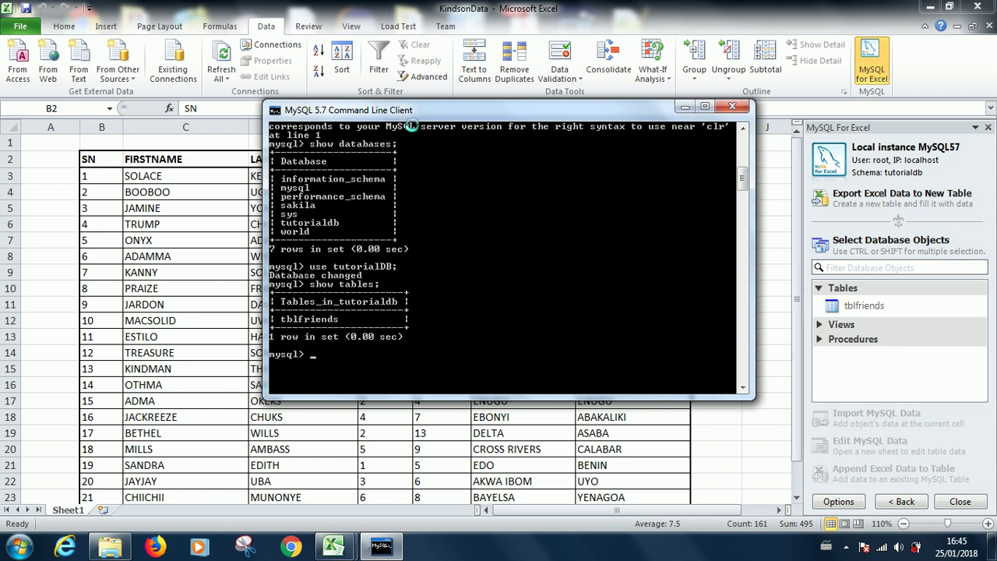
mouse_move(418, 115)
left_mouse_down()
mouse_move(589, 115)
mouse_move(584, 128)
mouse_move(578, 117)
mouse_move(547, 115)
left_mouse_up()
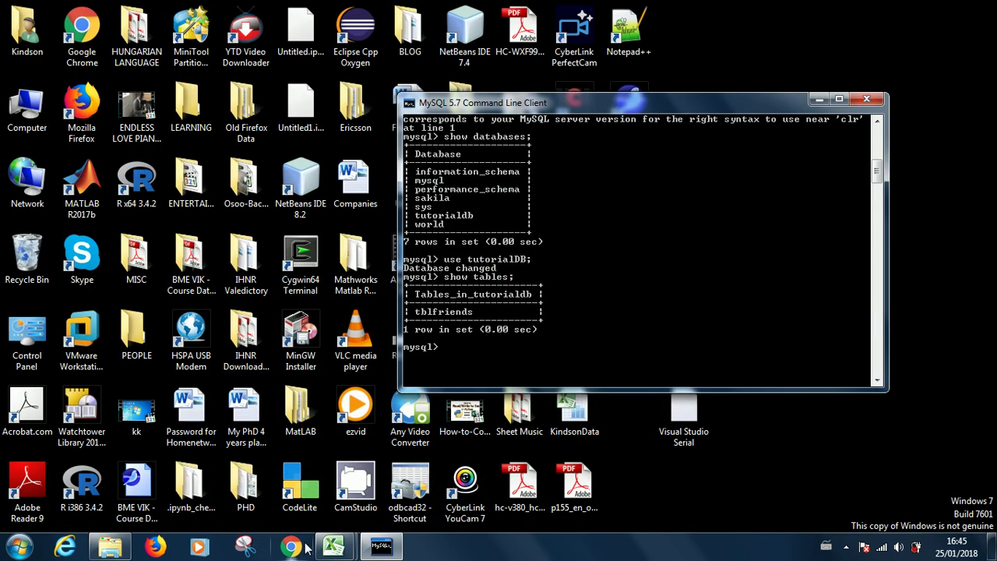
left_click(334, 547)
left_click(381, 467)
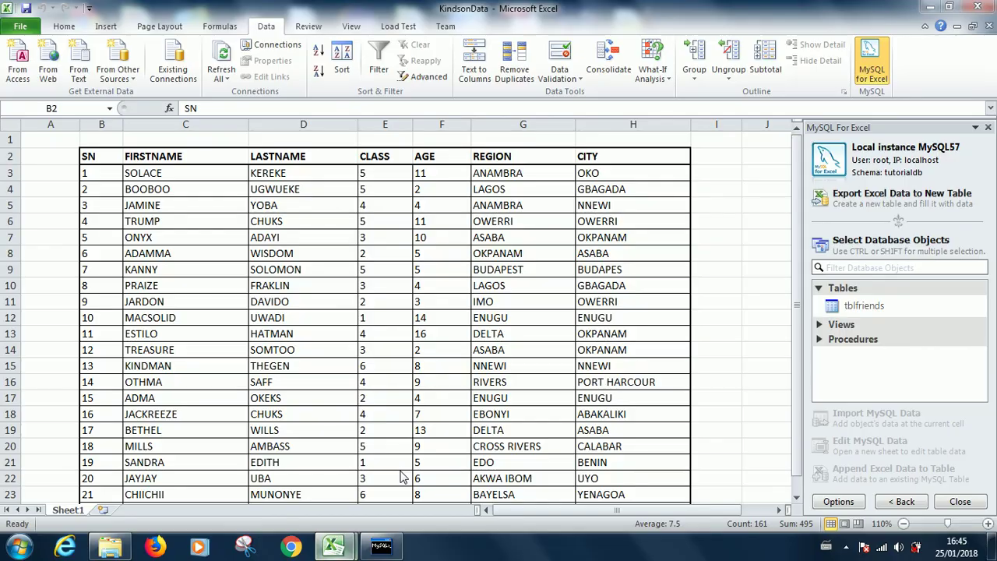
left_click(399, 432)
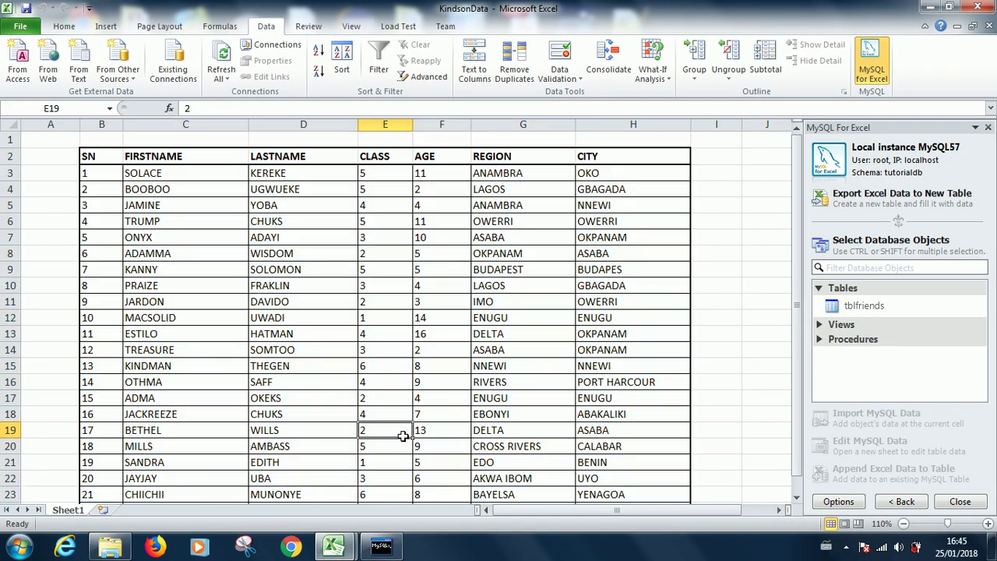
left_click(393, 549)
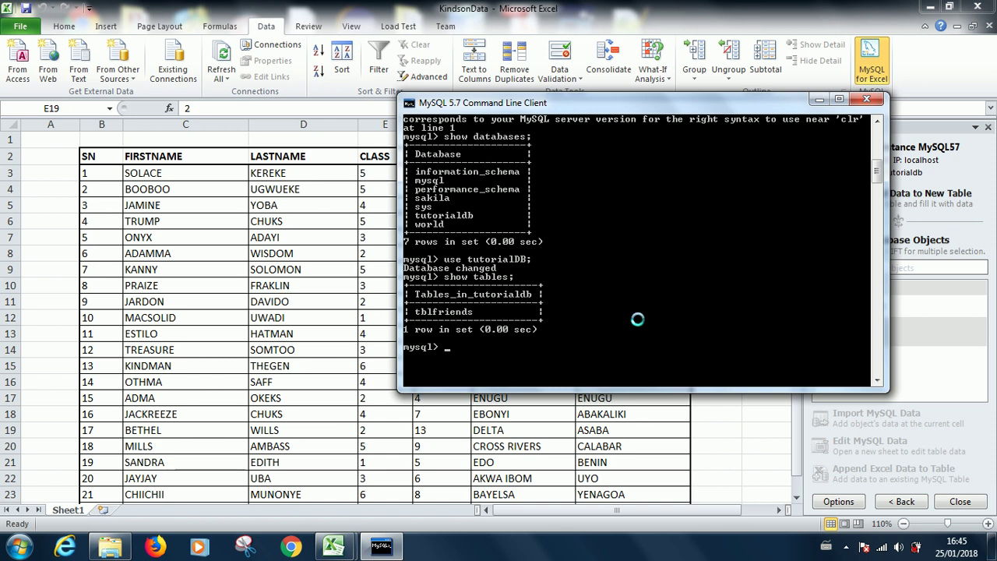
type("selct")
type("t *")
type(" f ro")
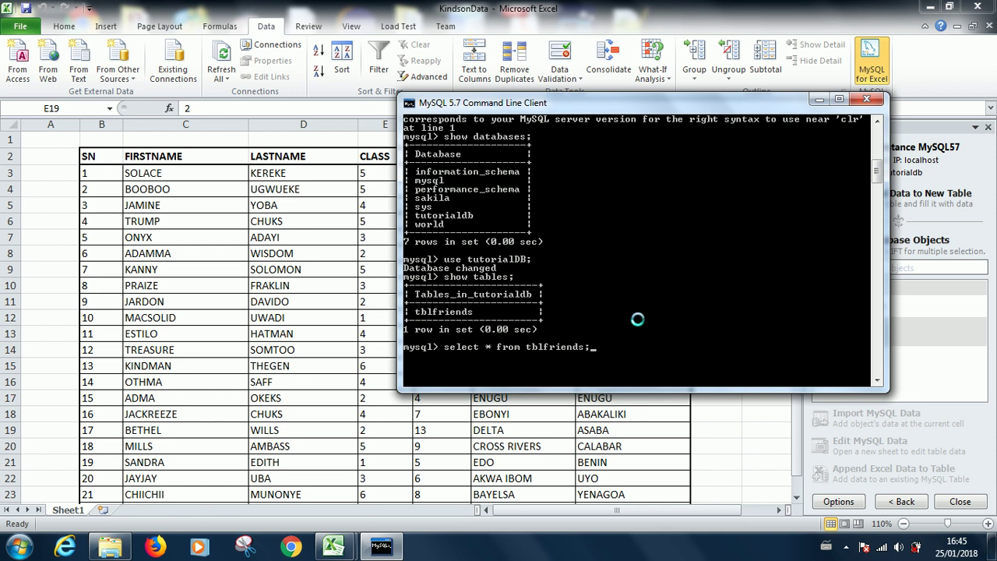
key("Return")
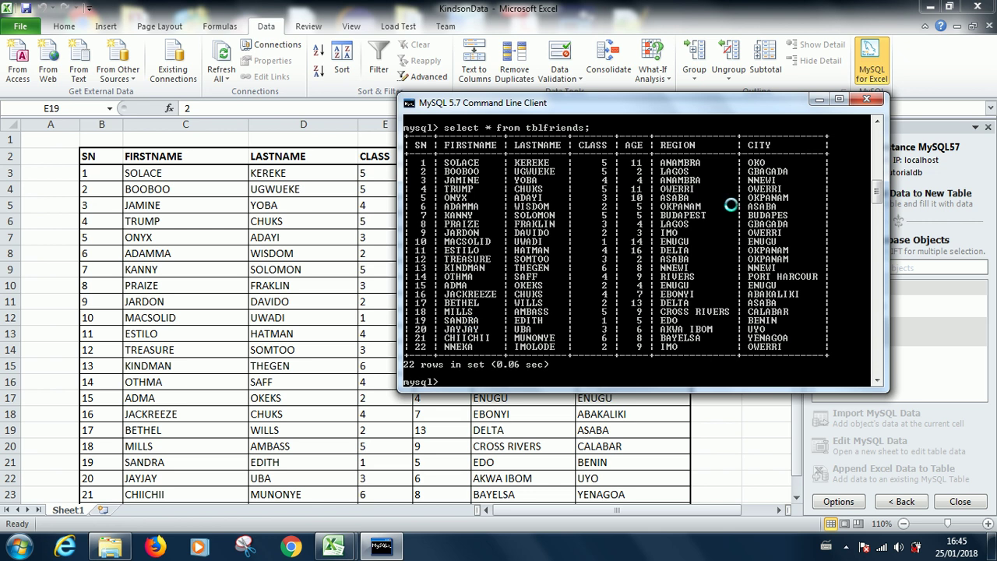
left_click_drag(632, 106, 661, 123)
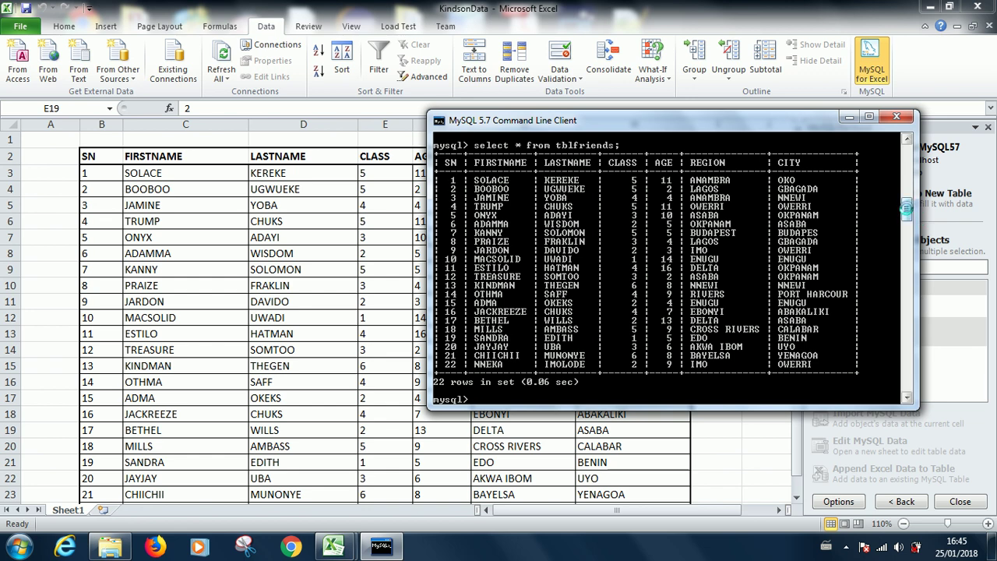
scroll(907, 207, "up", 3)
scroll(907, 207, "down", 7)
scroll(907, 207, "up", 5)
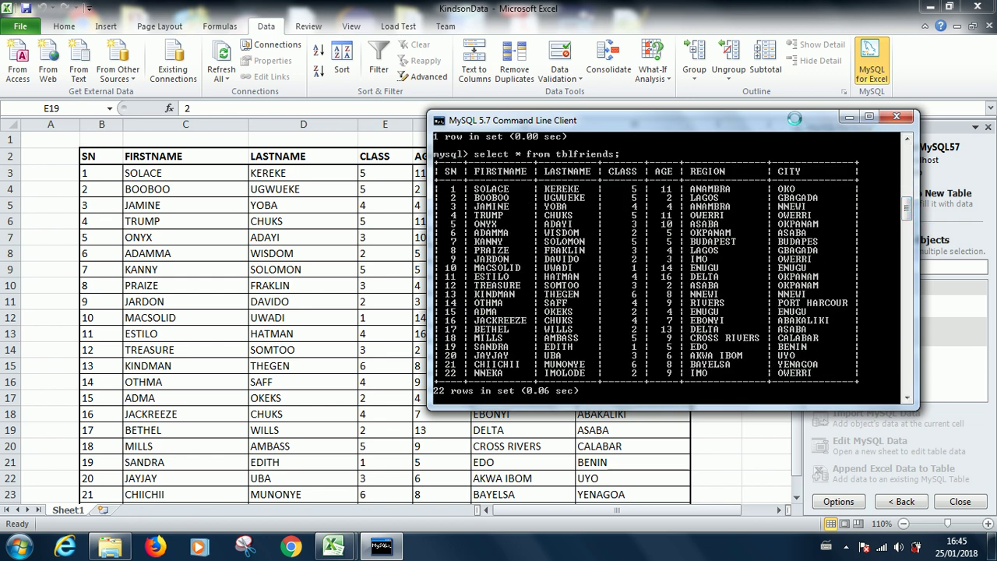
left_click_drag(795, 119, 805, 87)
Step: Launch MySQL Query Browser from the MySQL program group
left_click(19, 547)
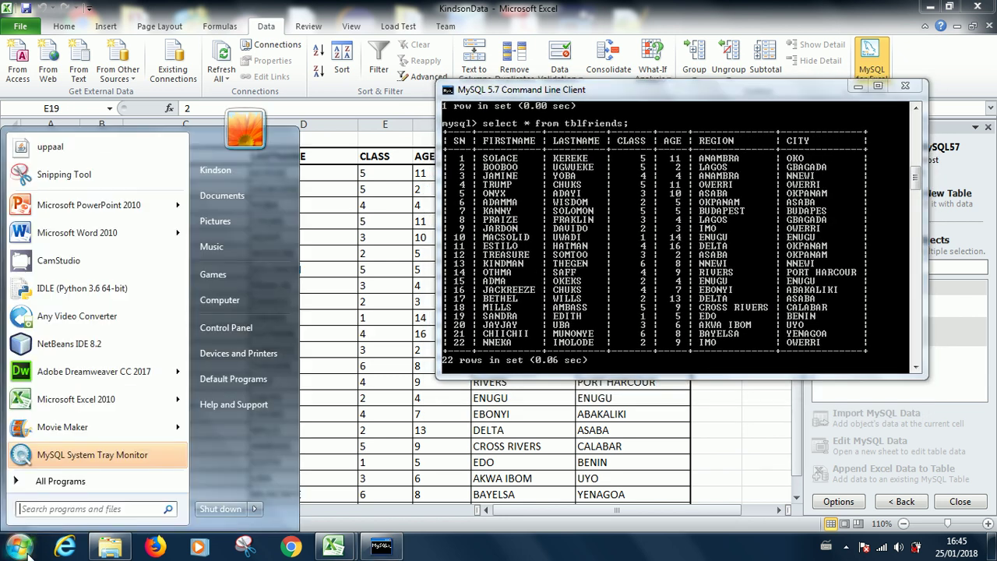
left_click(95, 479)
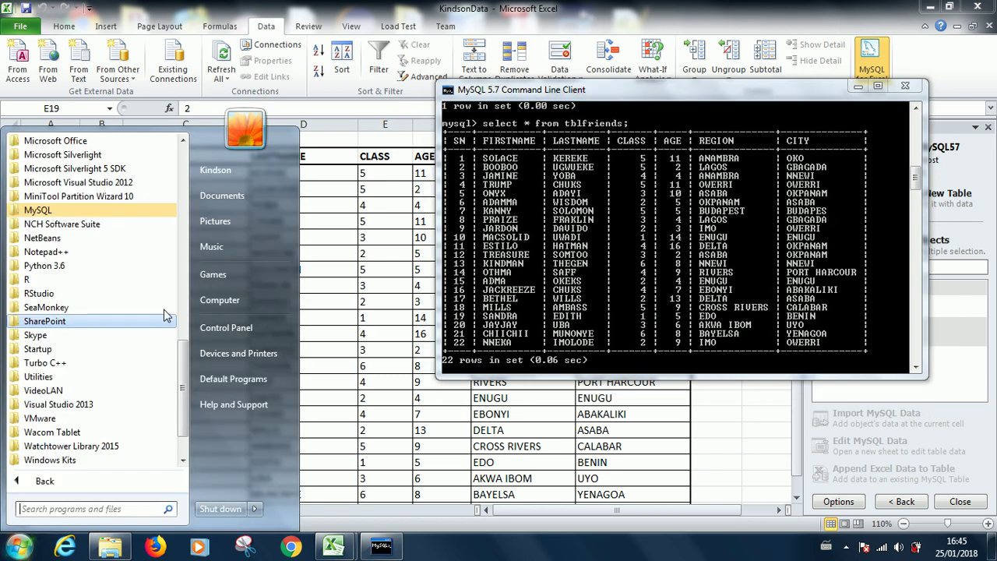
left_click(54, 216)
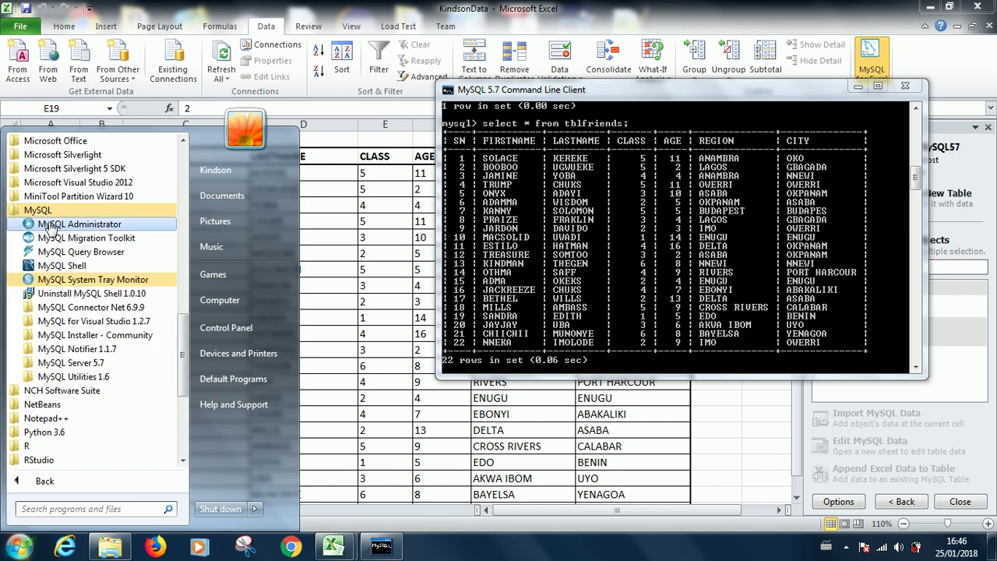
left_click(106, 254)
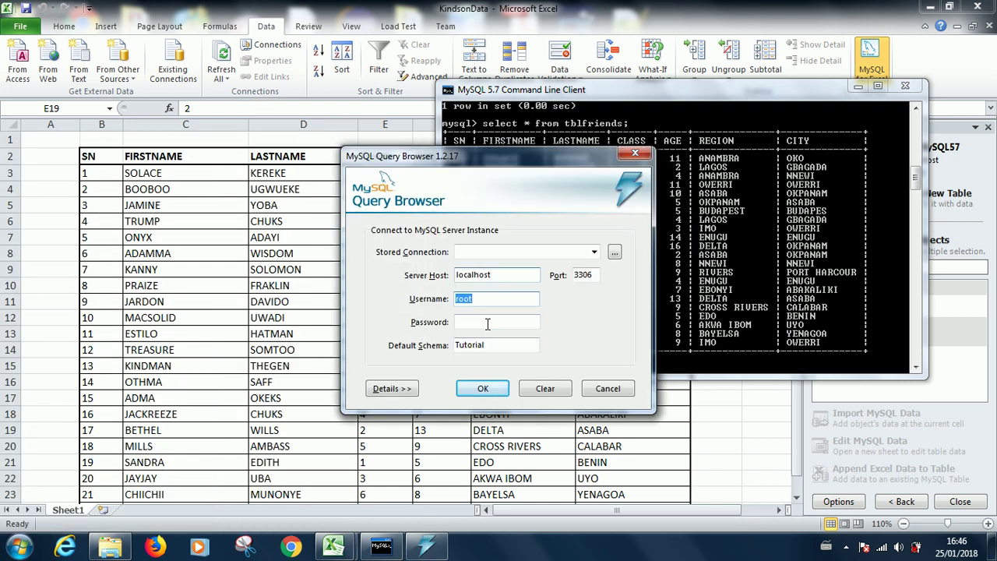
Step: Enter the root password, decline creating the Tutorial schema, and start editing Default Schema to Tutorialdb
left_click(486, 323)
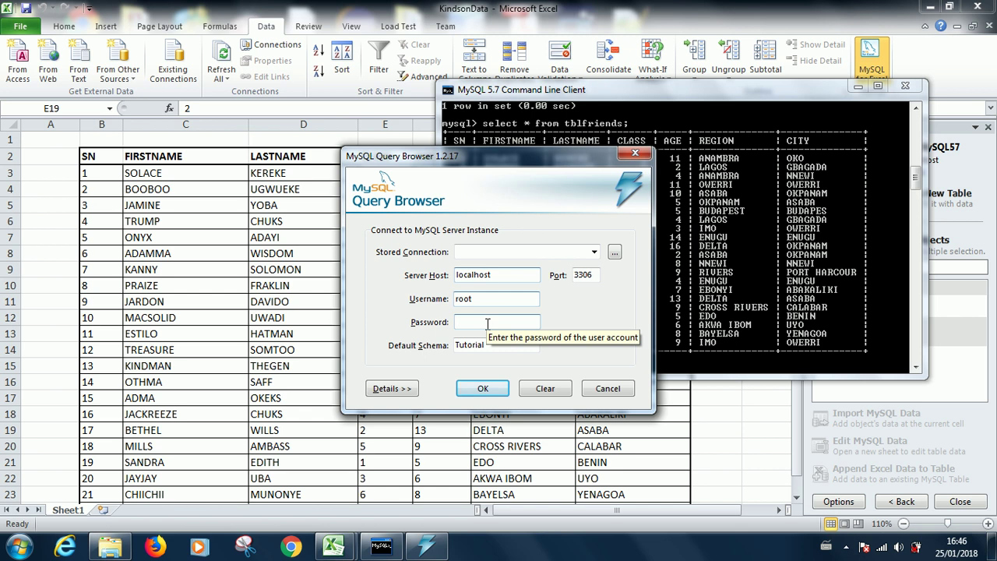
type("*")
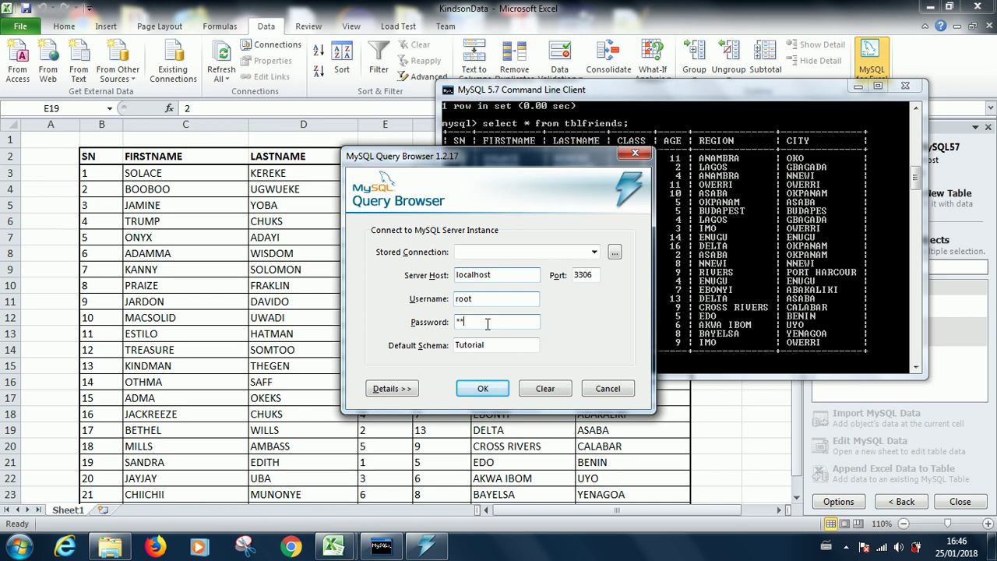
left_click(483, 388)
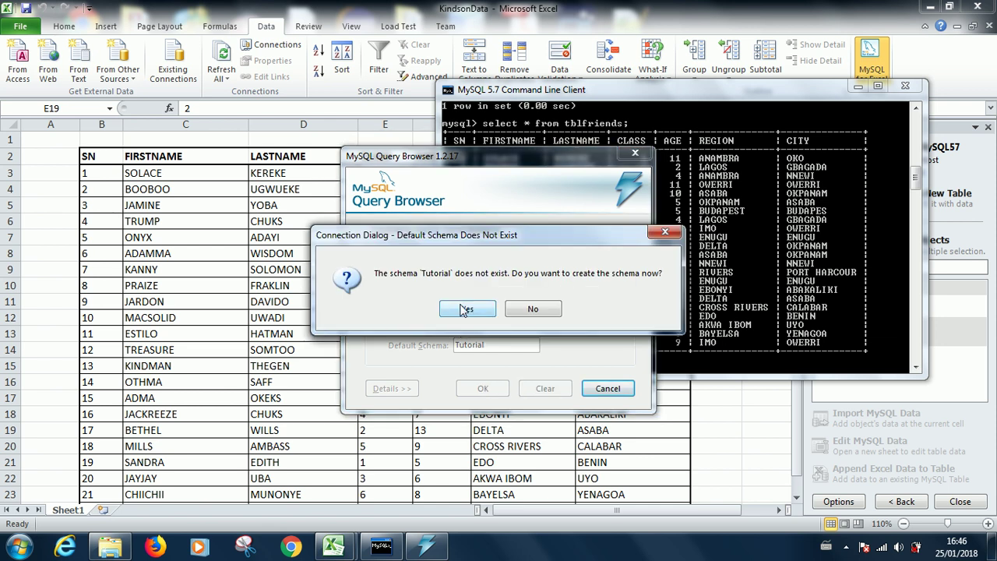
left_click(532, 309)
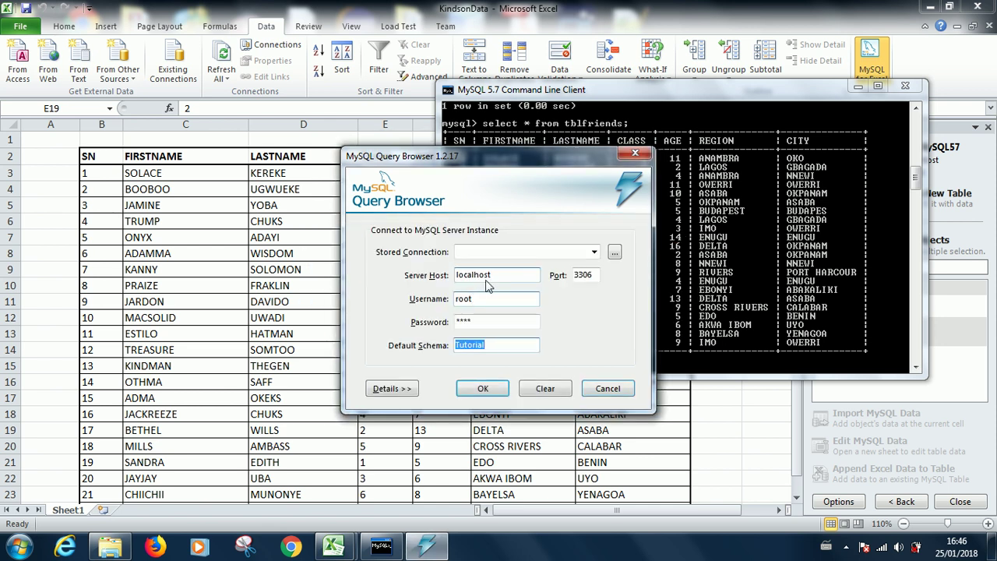
left_click(485, 346)
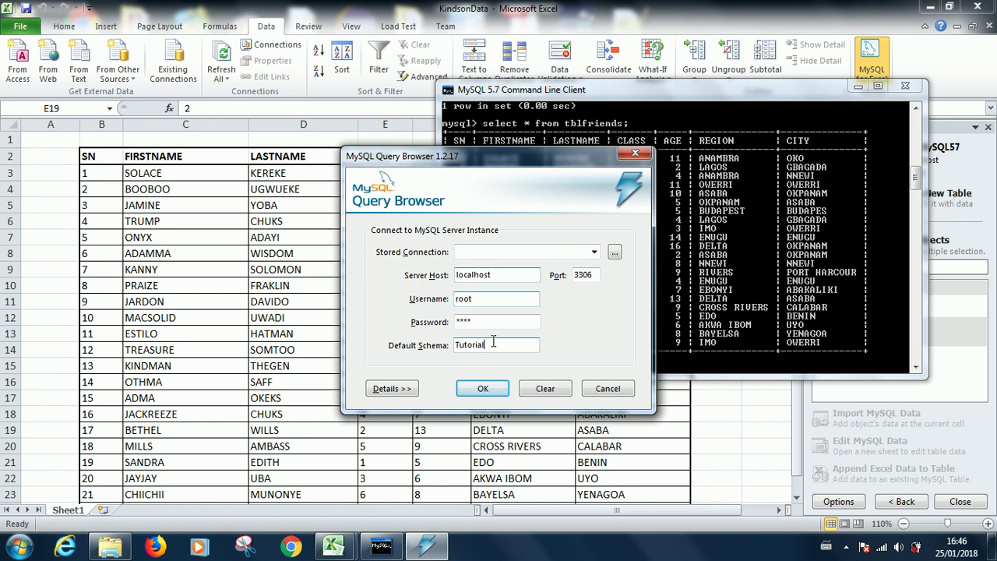
double_click(498, 343)
left_click(500, 344)
Step: Connect with Tutorialdb as default schema and insert SELECT * FROM tutorialdb.tblfriends from the Schemata list
left_click(492, 387)
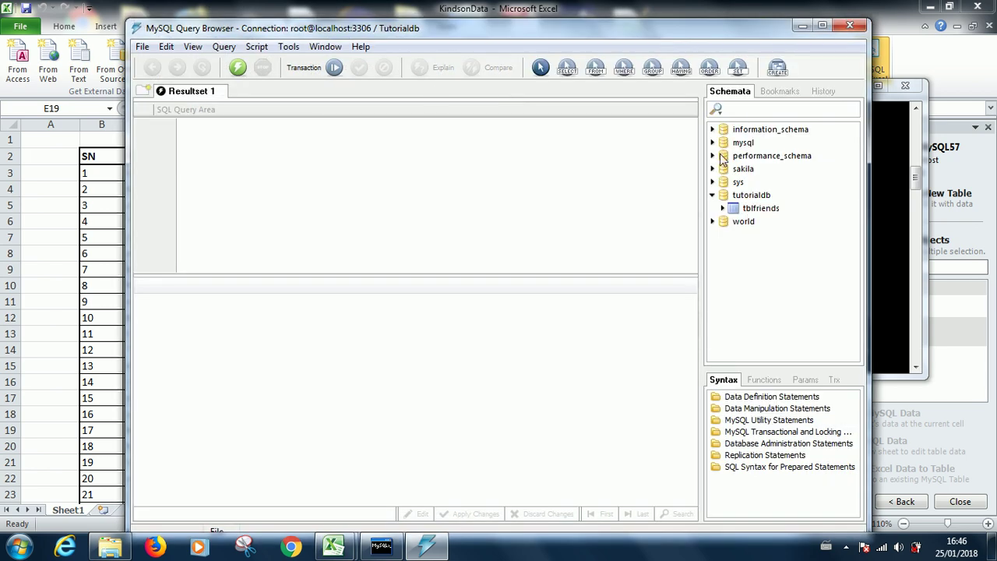
right_click(746, 210)
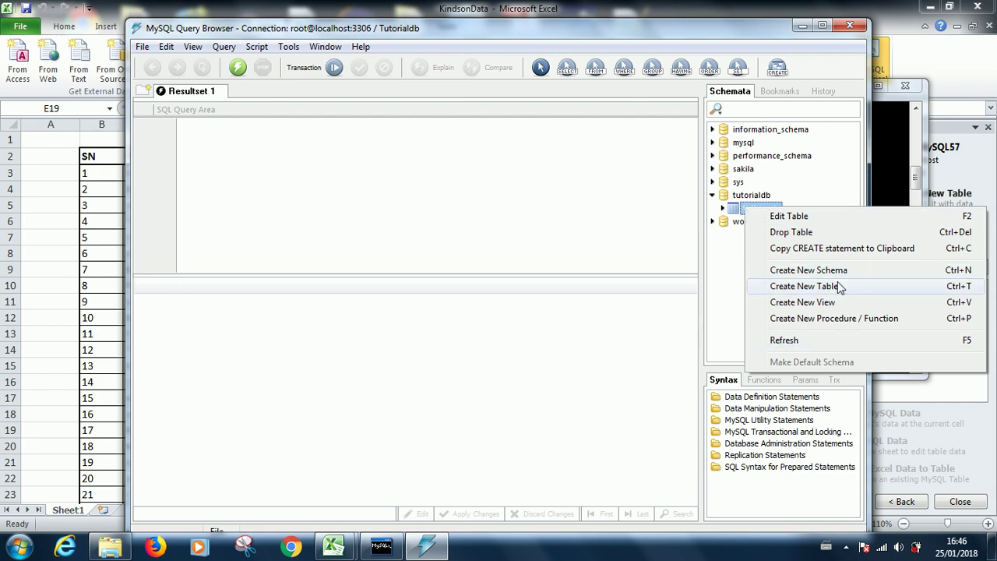
left_click(723, 208)
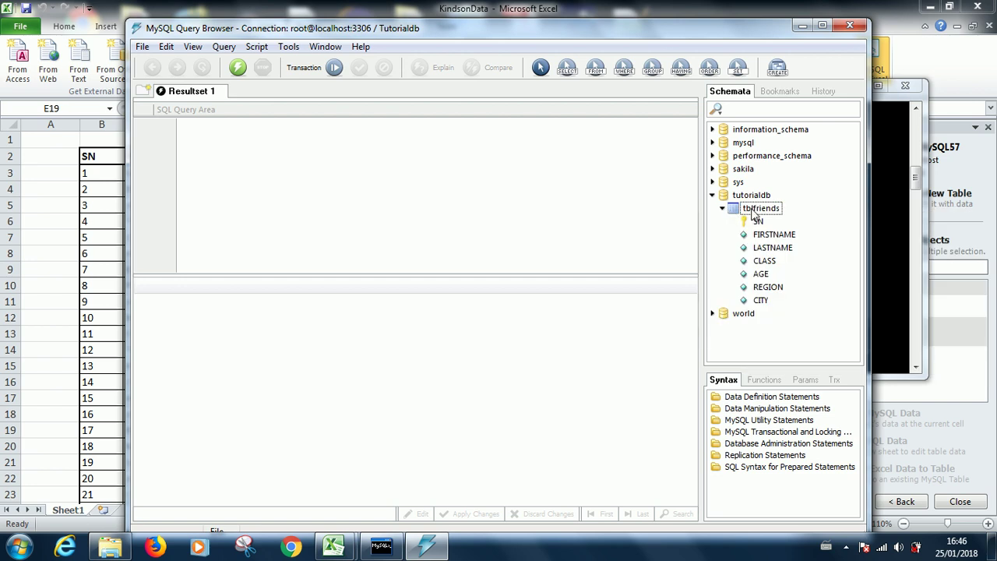
double_click(752, 210)
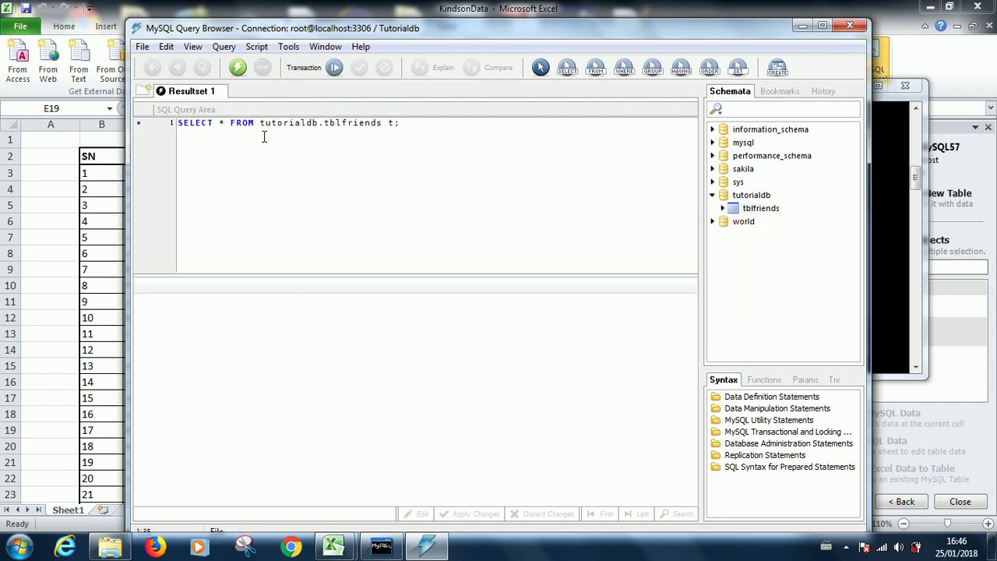
Step: Execute the tblfriends query and resize FIRSTNAME, LASTNAME, CLASS and AGE columns so all fit
left_click(238, 69)
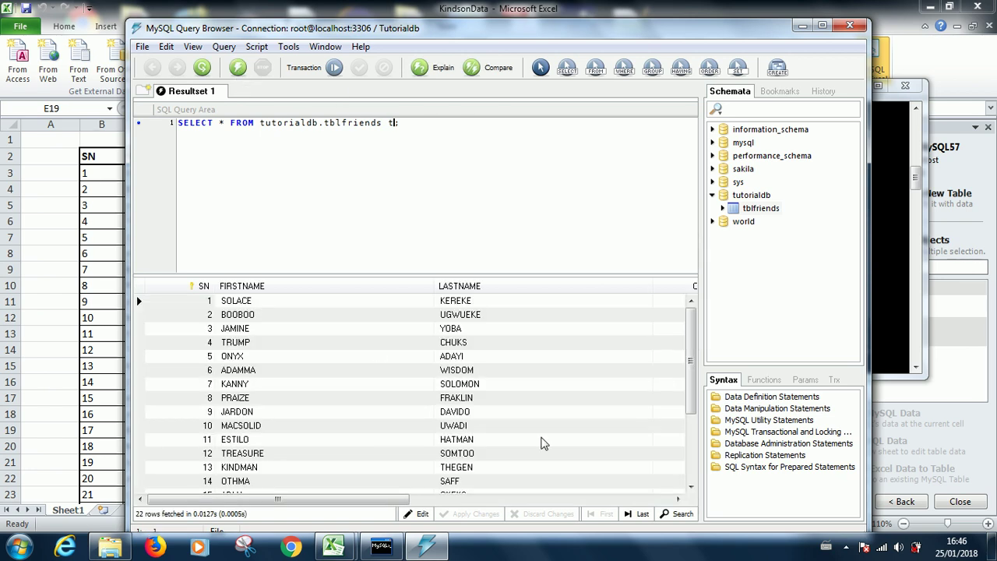
left_click_drag(434, 285, 294, 286)
left_click_drag(513, 287, 395, 286)
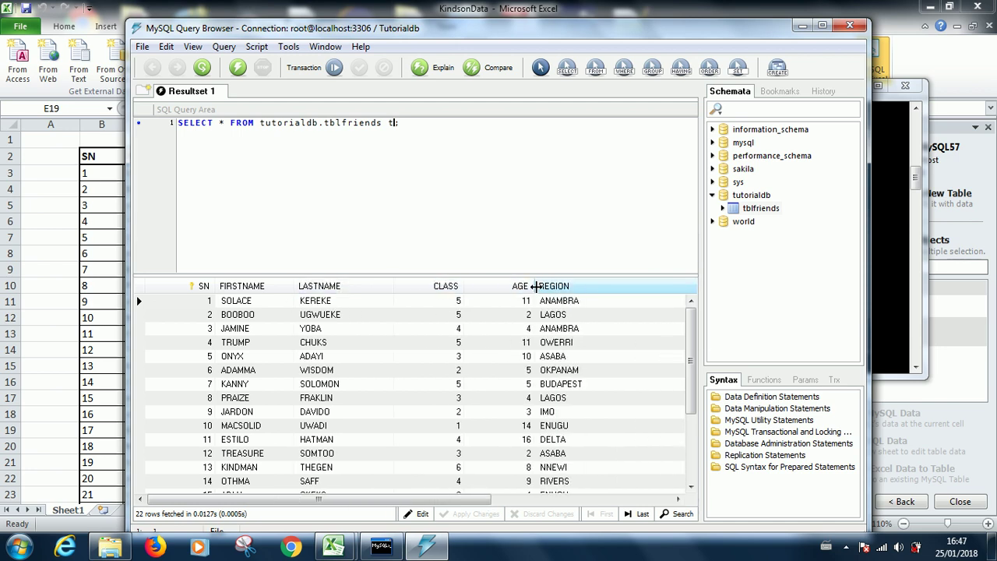
left_click_drag(535, 285, 566, 286)
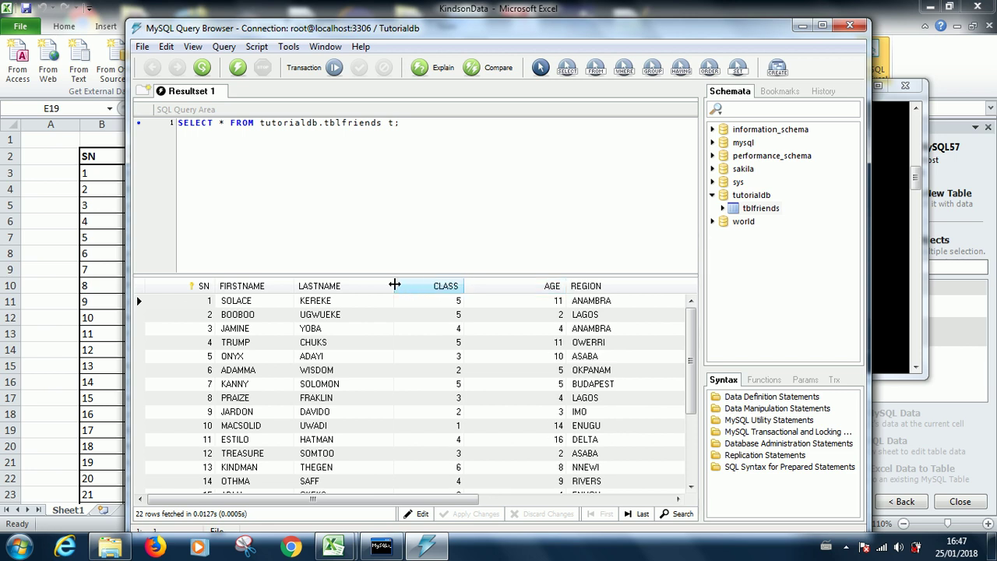
left_click_drag(395, 286, 367, 285)
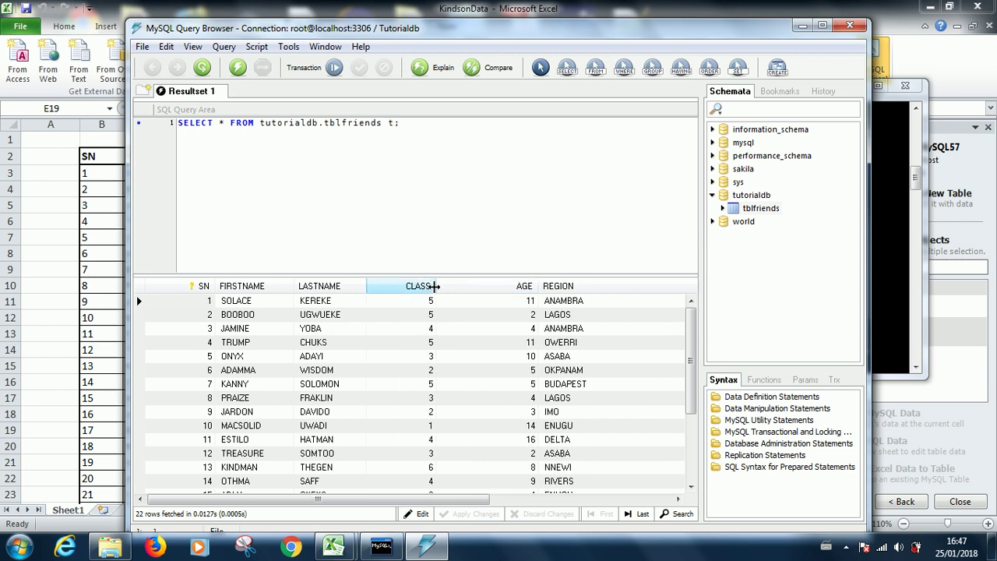
left_click_drag(430, 286, 457, 280)
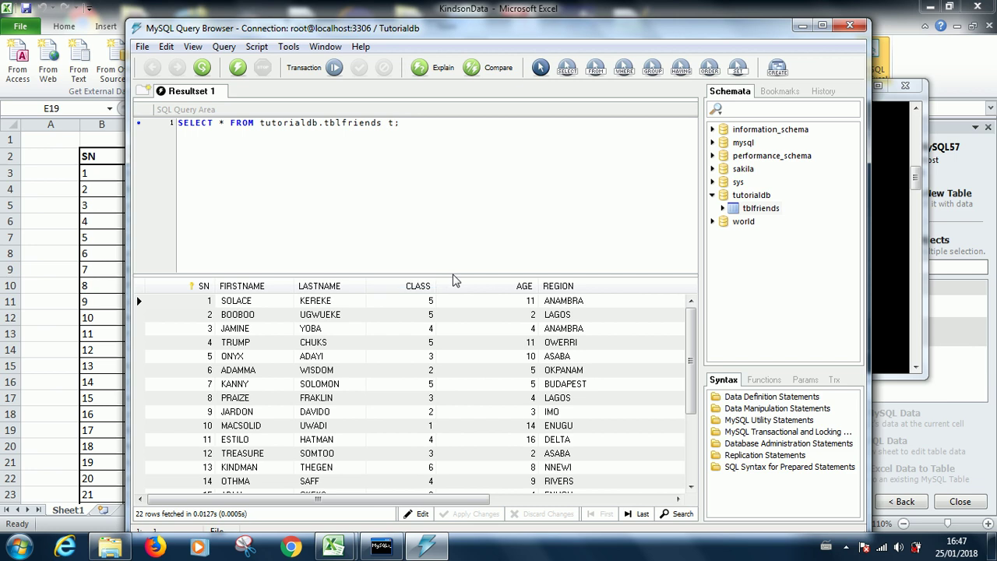
left_click_drag(537, 286, 513, 286)
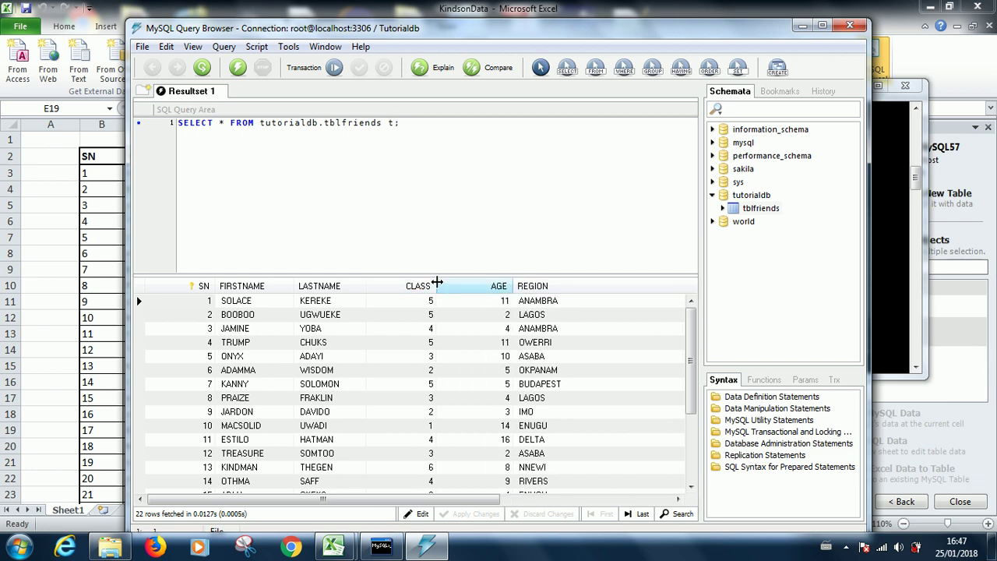
left_click_drag(436, 284, 425, 284)
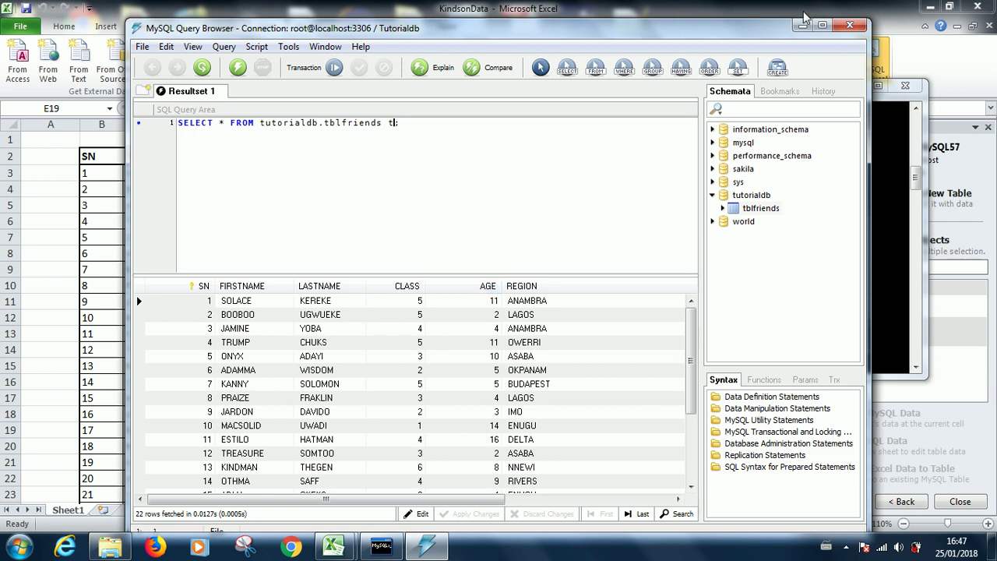
left_click_drag(725, 39, 752, 29)
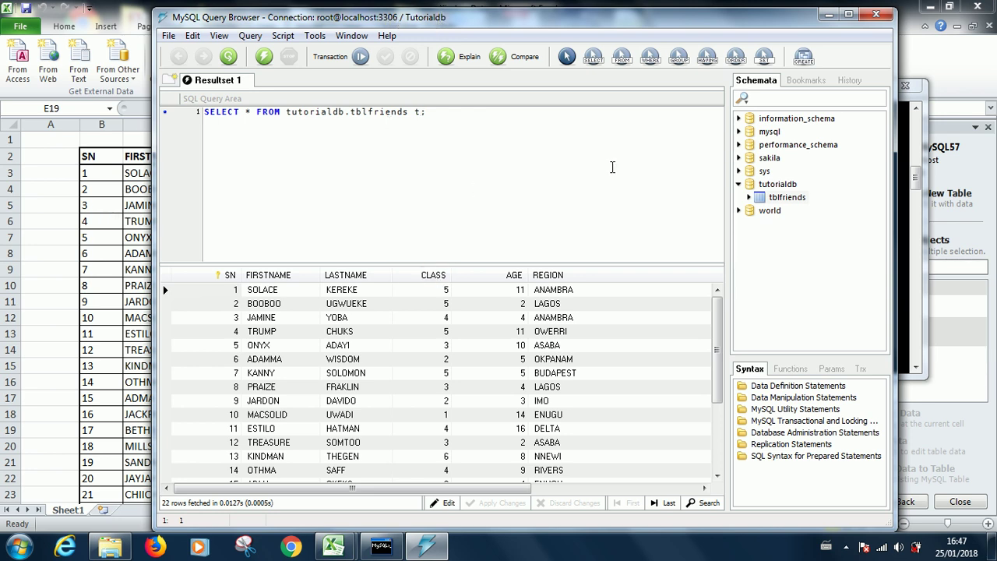
left_click_drag(778, 24, 753, 37)
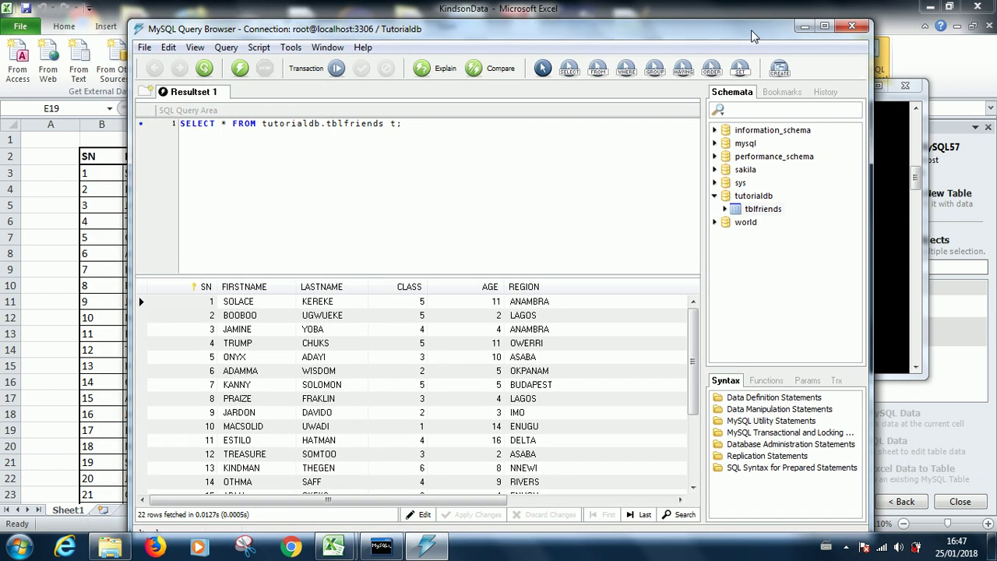